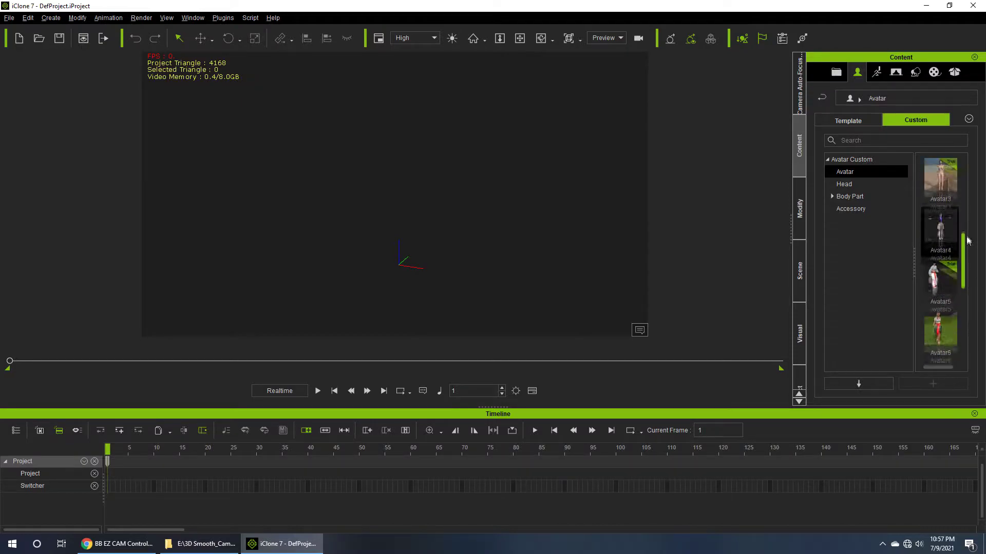
# - Load the custom avatar Avatar4 into the empty project and frame it from the front
pyautogui.doubleClick(949, 287)
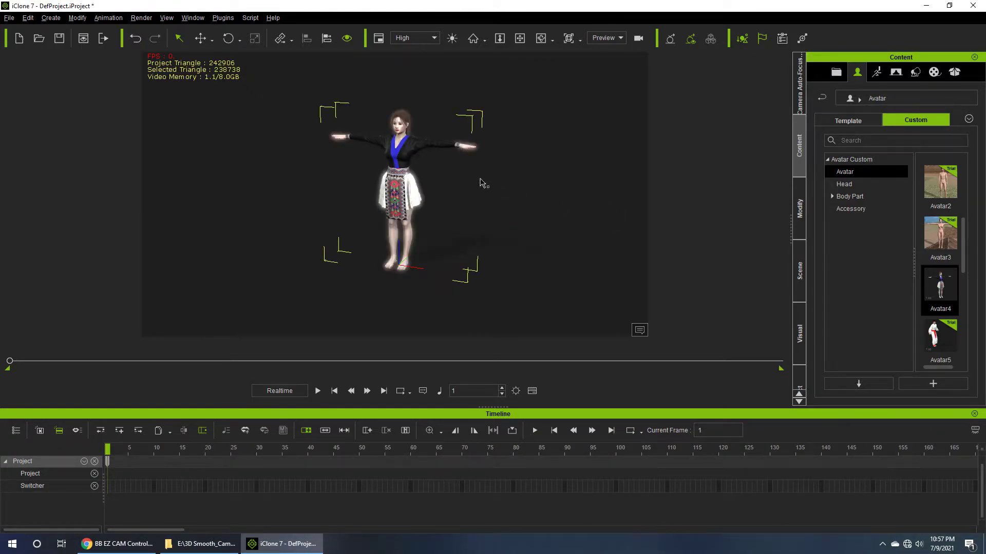
pyautogui.click(473, 39)
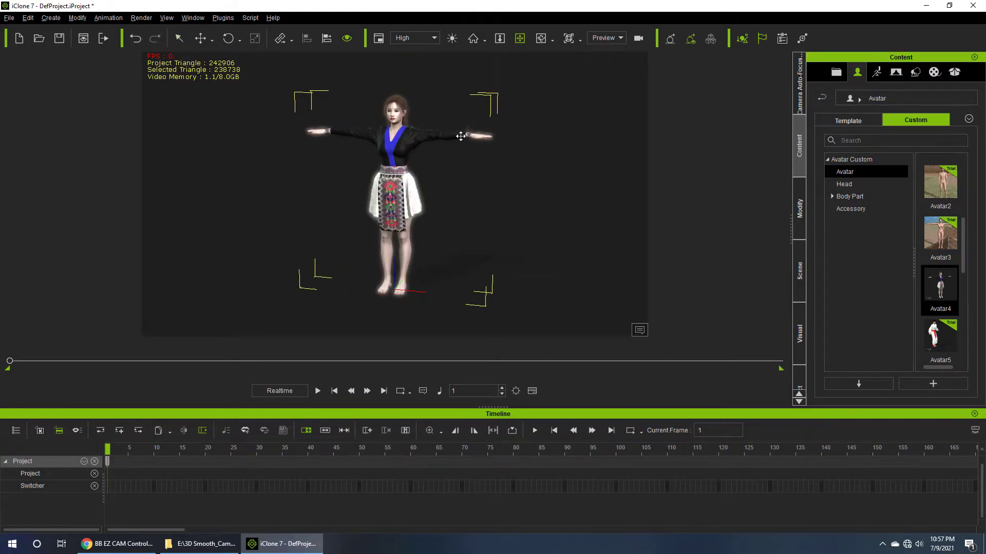
pyautogui.scroll(2, 451, 144)
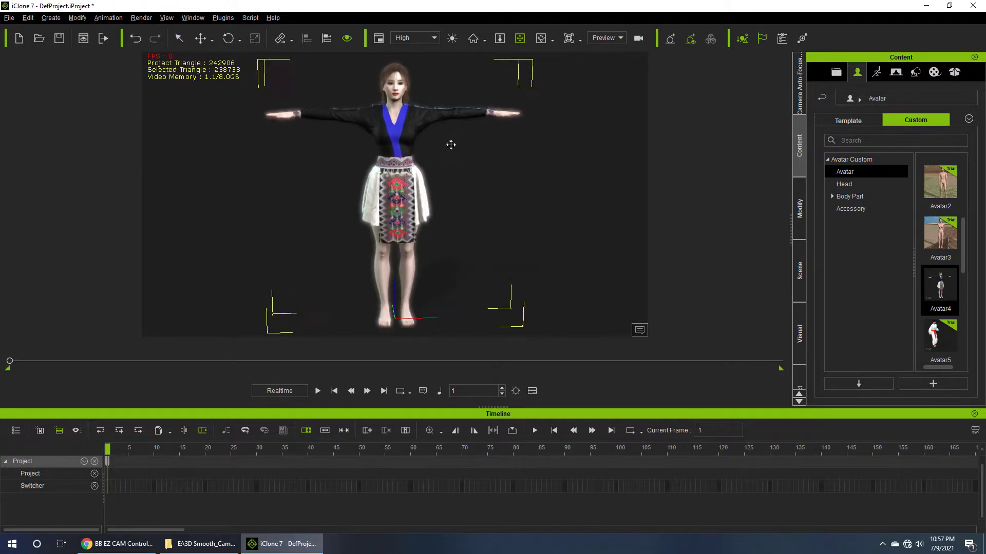
pyautogui.scroll(5, 451, 144)
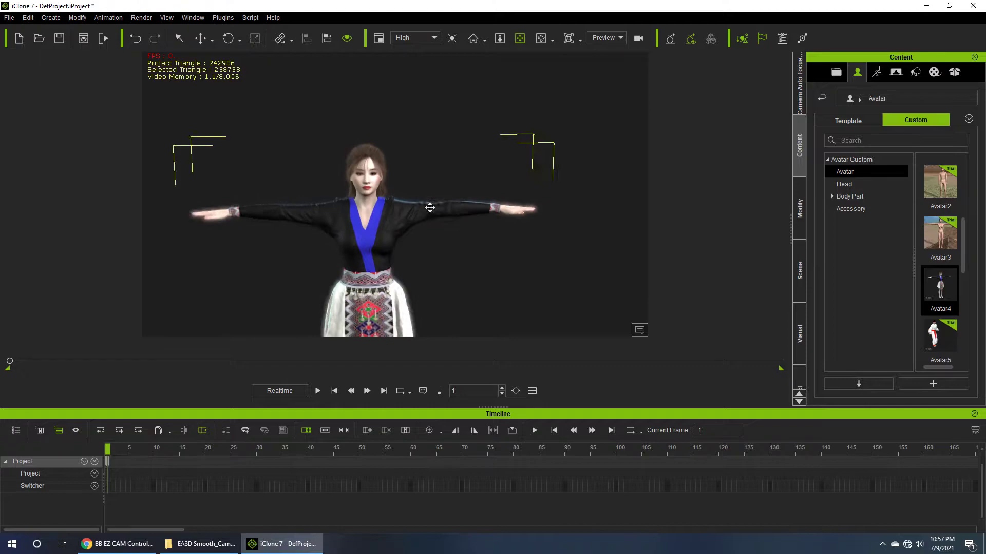
pyautogui.scroll(-6, 459, 197)
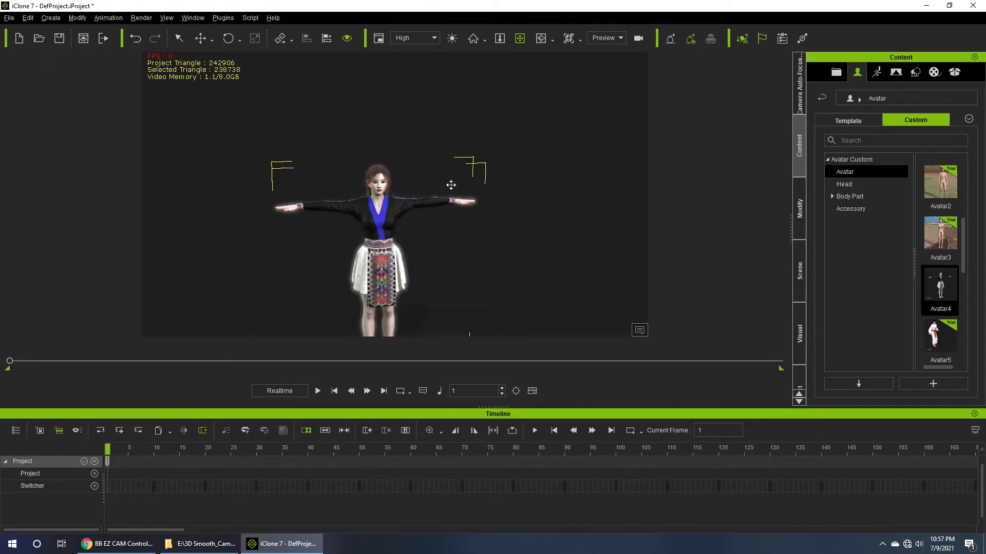
pyautogui.scroll(-3, 451, 185)
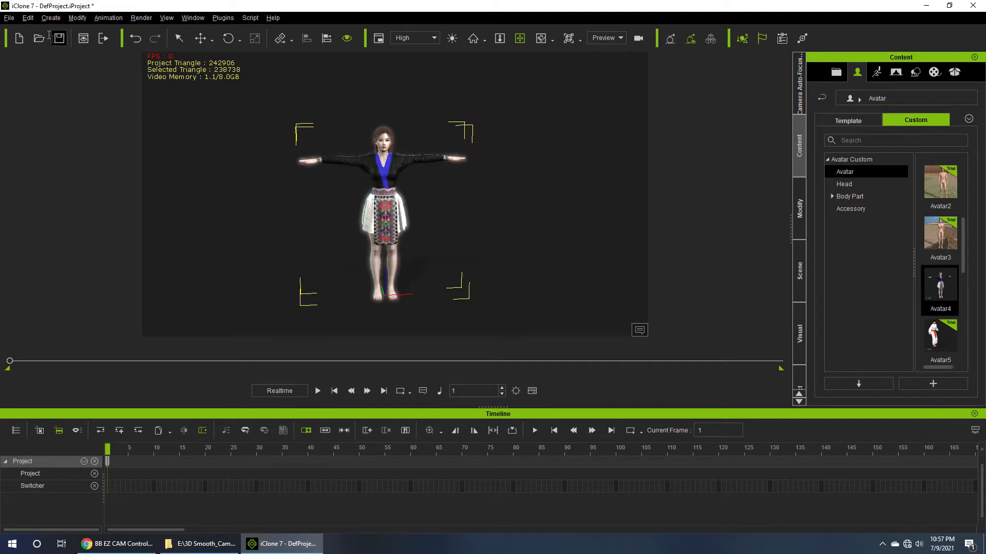
# - Open the project "edo japan land" and discard the current project without saving
pyautogui.click(38, 38)
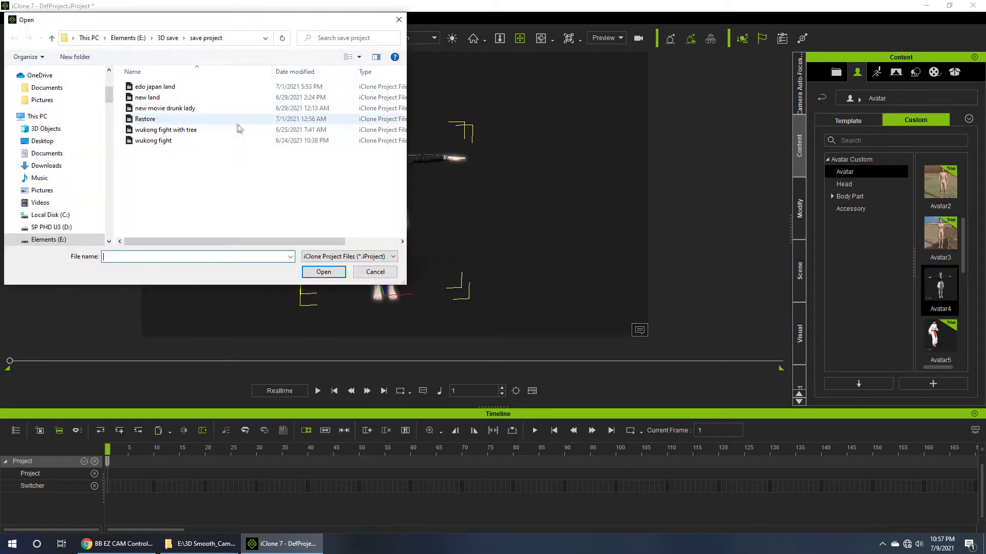
pyautogui.click(154, 87)
pyautogui.click(324, 271)
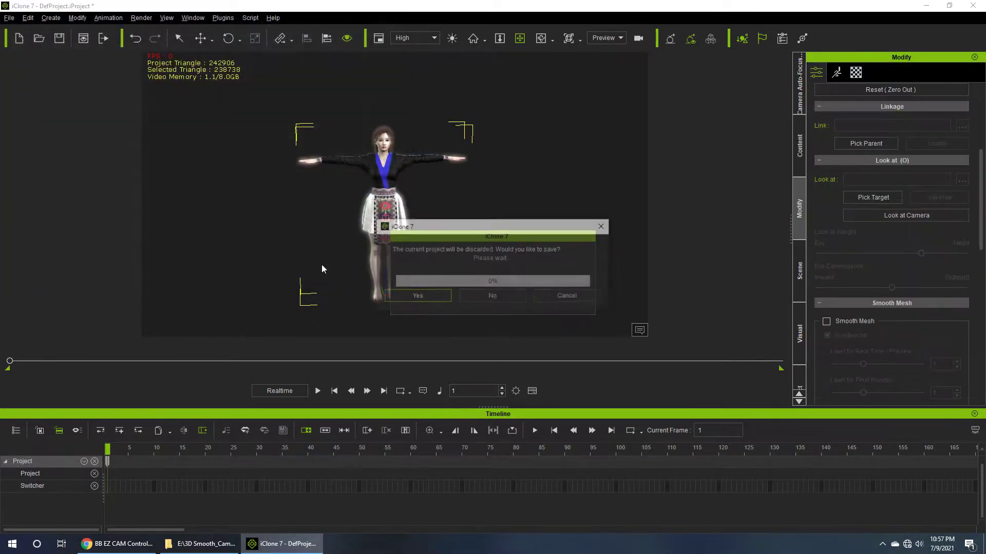
pyautogui.click(492, 297)
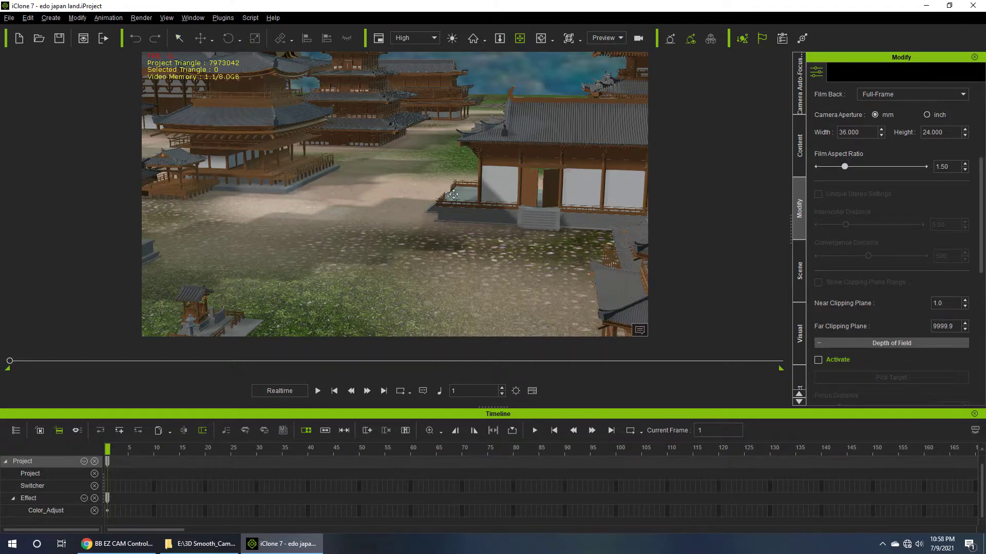
# - Place the custom avatar Avatar5 on the open ground between the buildings and frame it from the front
pyautogui.moveTo(431, 197); pyautogui.dragTo(398, 197, button='right')
pyautogui.click(801, 138)
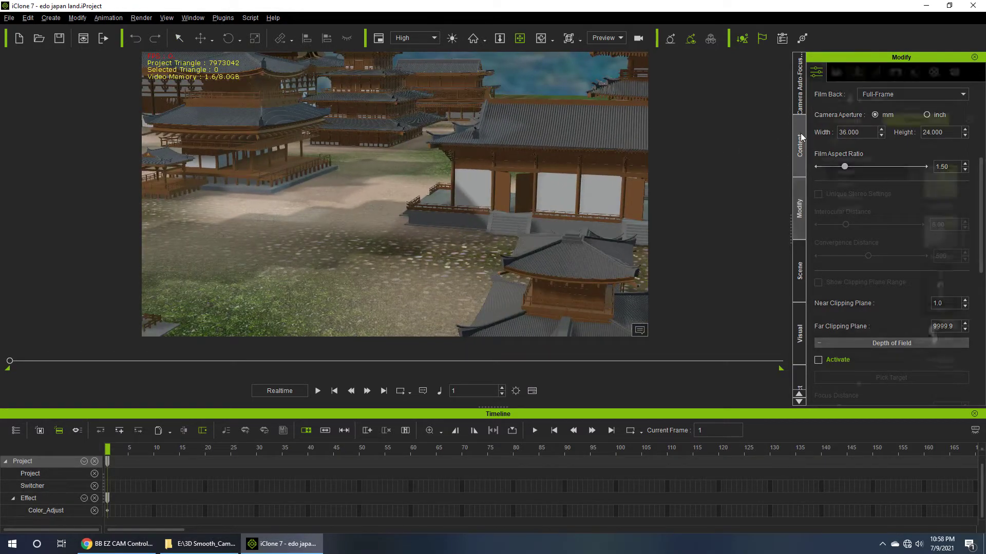
pyautogui.click(799, 135)
pyautogui.moveTo(941, 289)
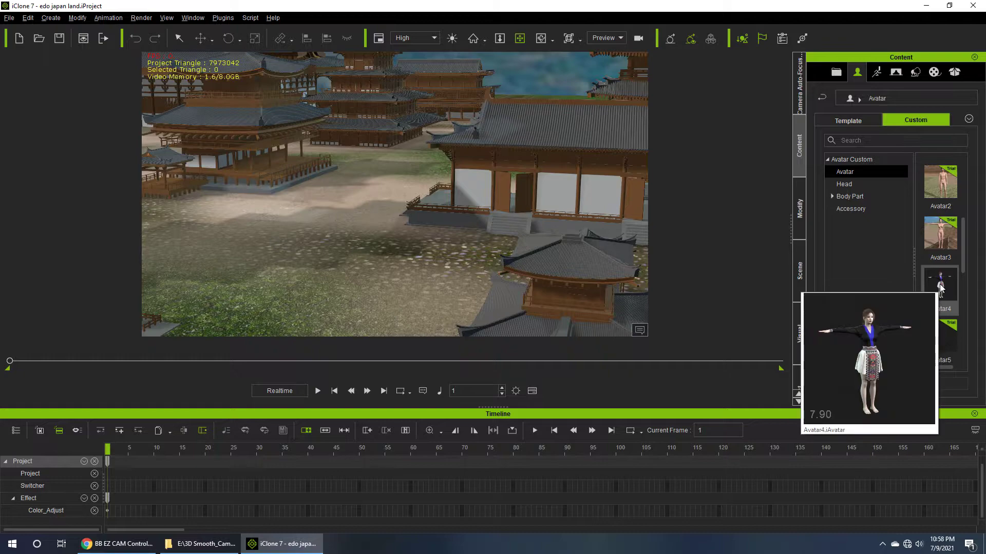
pyautogui.moveTo(941, 336); pyautogui.dragTo(333, 218)
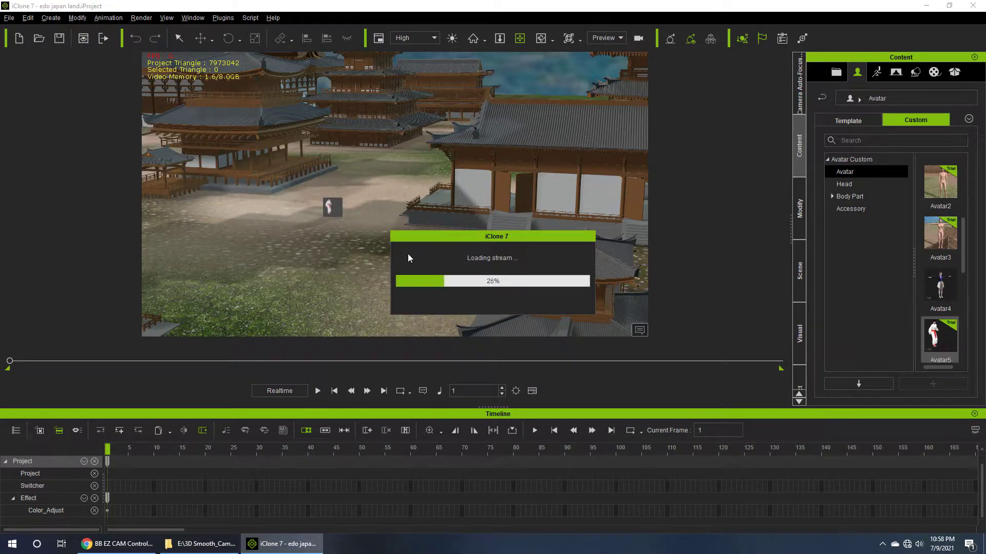
pyautogui.click(538, 297)
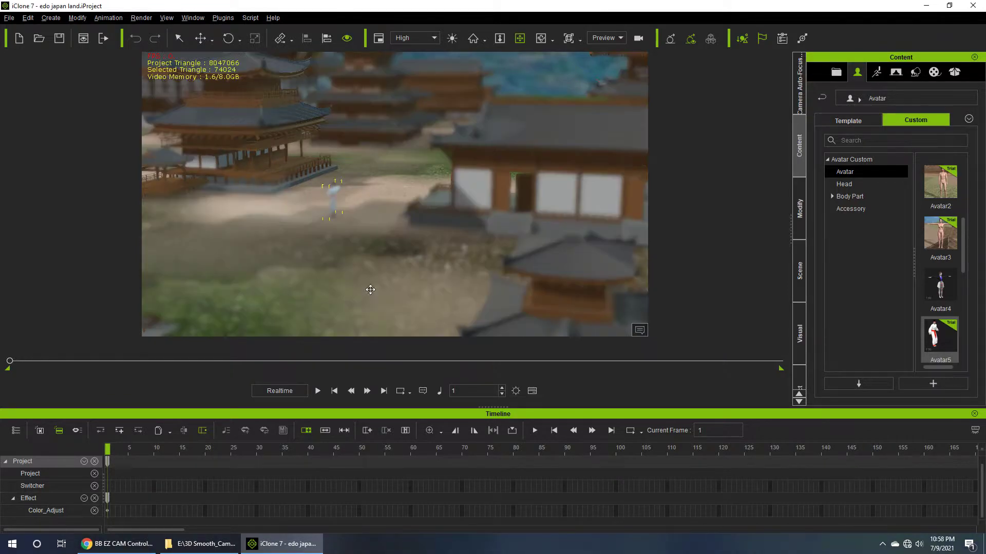
pyautogui.click(474, 39)
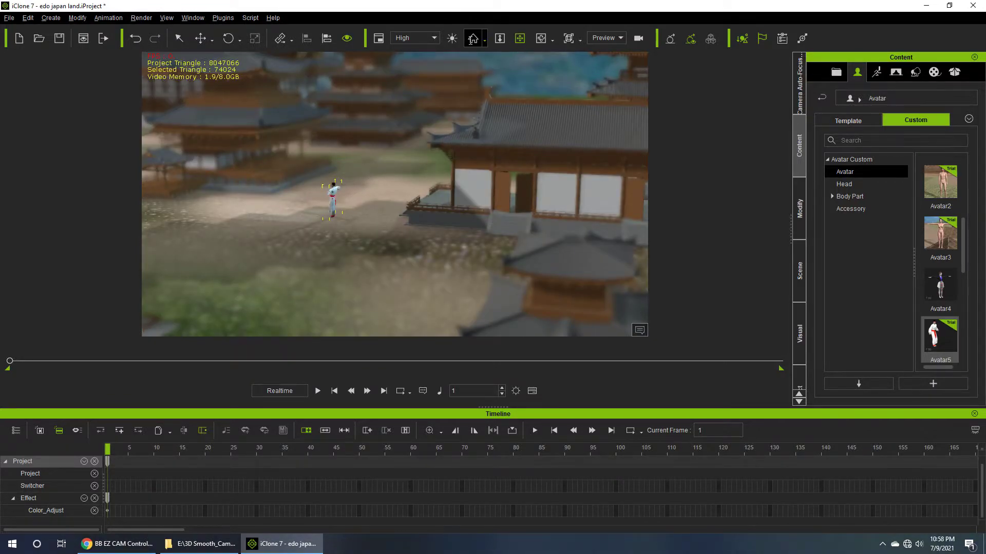
pyautogui.moveTo(437, 139); pyautogui.dragTo(530, 134, button='right')
pyautogui.scroll(3, 481, 137)
pyautogui.scroll(3, 482, 131)
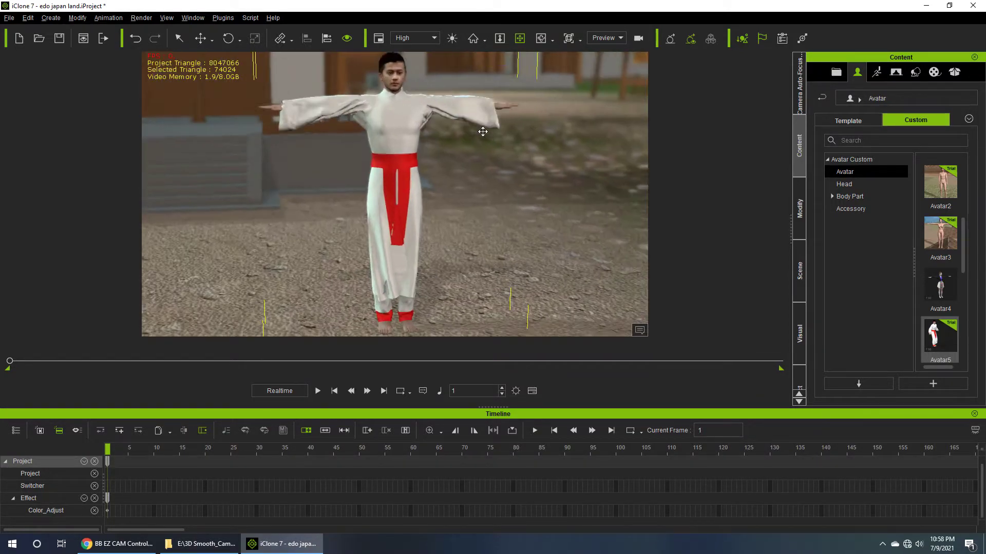
pyautogui.scroll(-2, 478, 130)
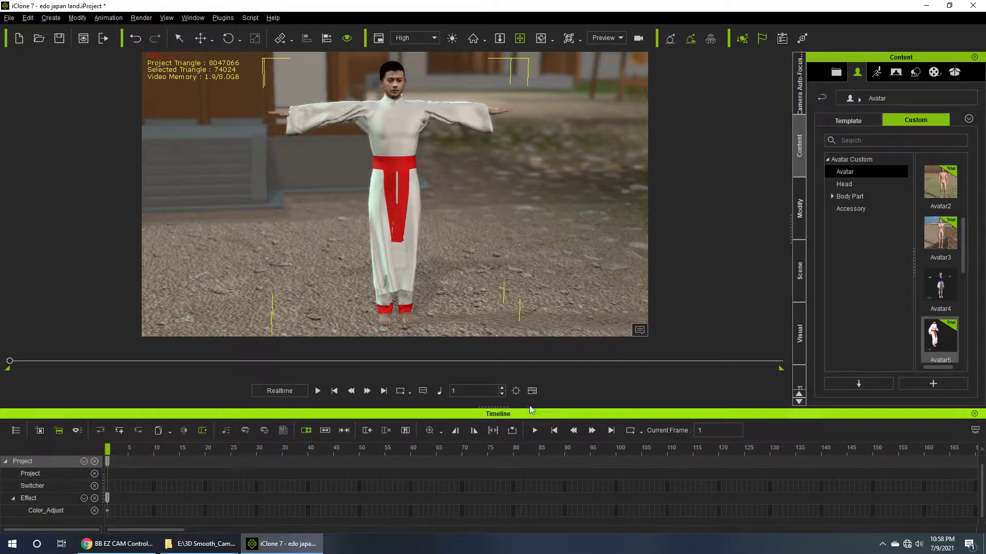
# - Hide the timeline to enlarge the viewport around the avatar
pyautogui.press('F3')
pyautogui.moveTo(469, 206); pyautogui.dragTo(370, 214, button='right')
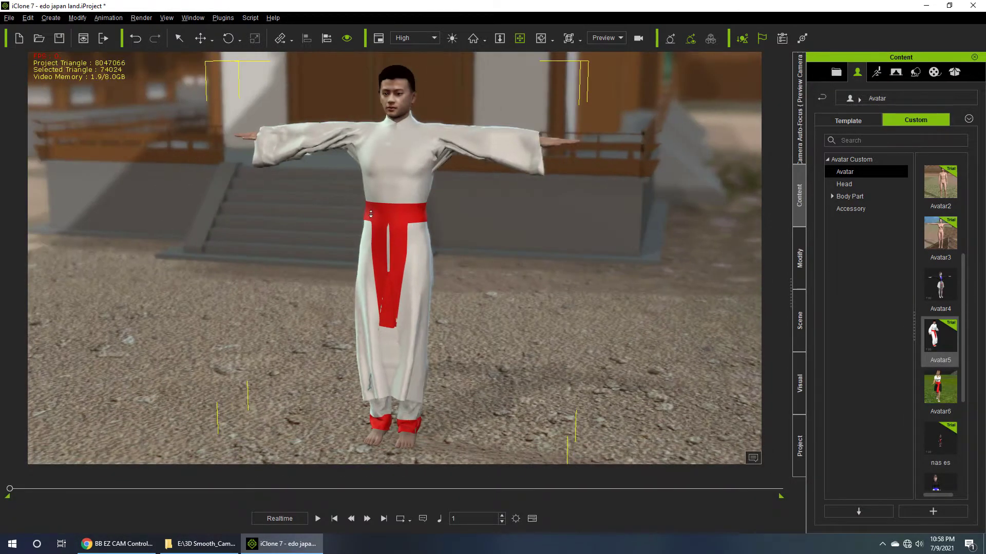
pyautogui.scroll(-2, 369, 214)
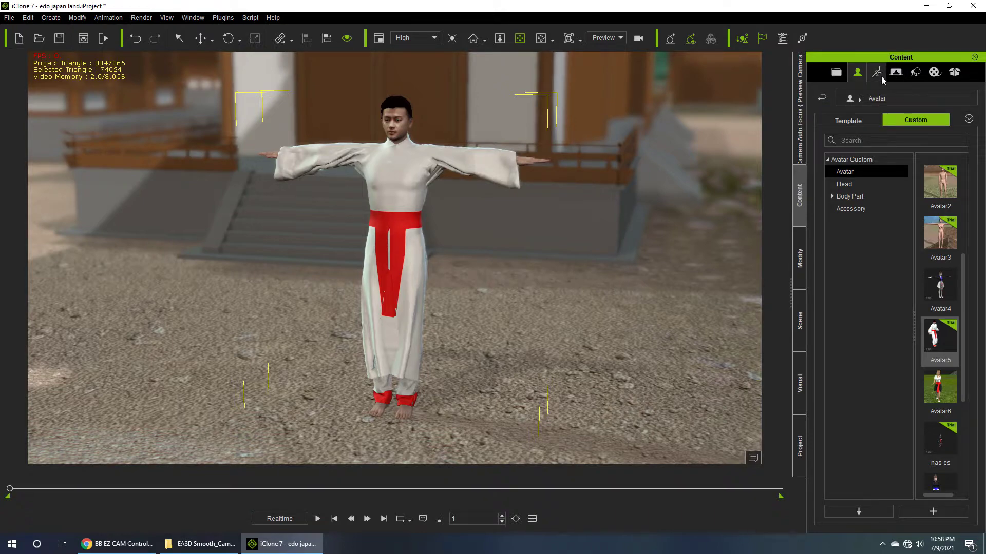
# - Apply the custom "Shoe" item from the CC Shoes body parts to the avatar
pyautogui.click(856, 197)
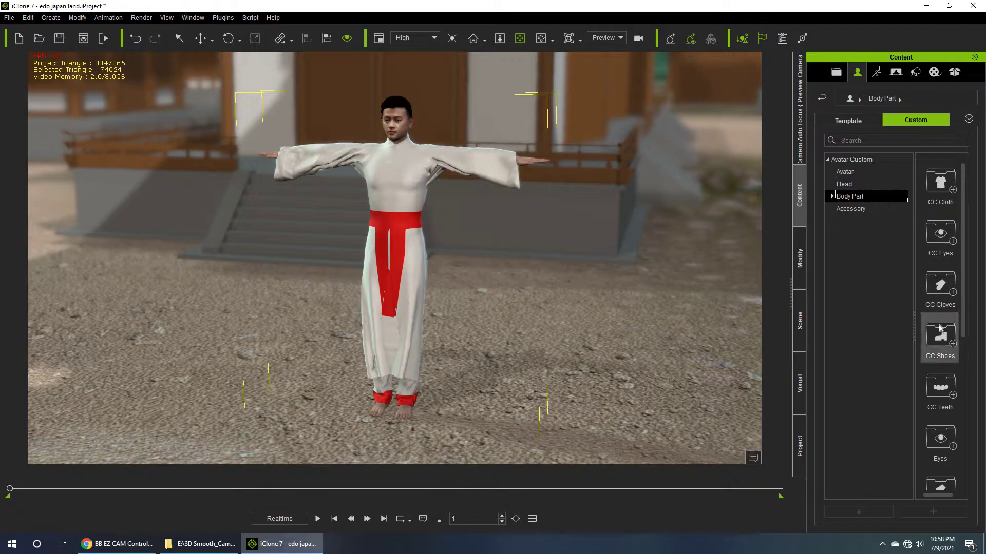
pyautogui.doubleClick(940, 339)
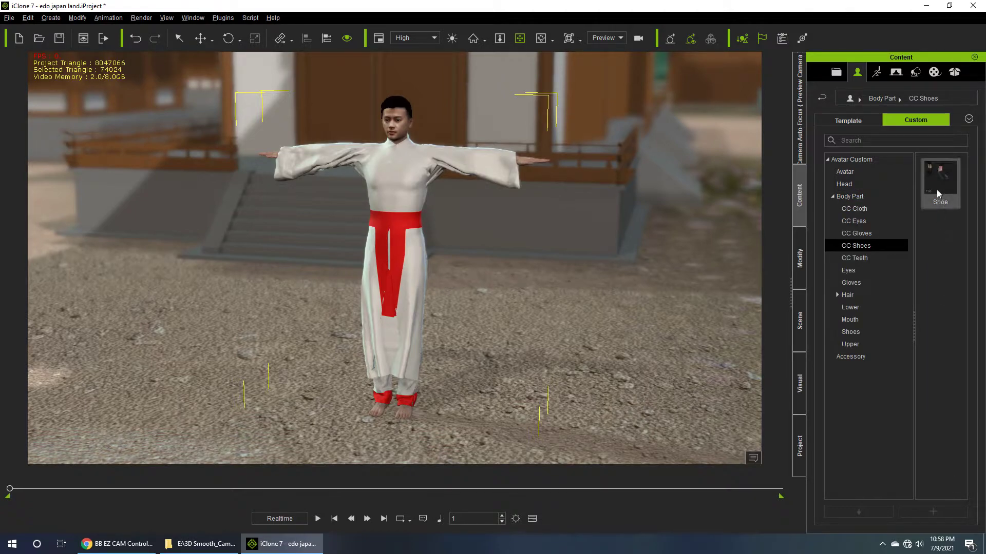
pyautogui.moveTo(936, 189); pyautogui.dragTo(508, 236)
pyautogui.moveTo(359, 225); pyautogui.dragTo(407, 198, button='right')
pyautogui.scroll(-2, 421, 222)
pyautogui.scroll(3, 408, 197)
pyautogui.moveTo(407, 192); pyautogui.dragTo(411, 236, button='middle')
pyautogui.scroll(1, 411, 235)
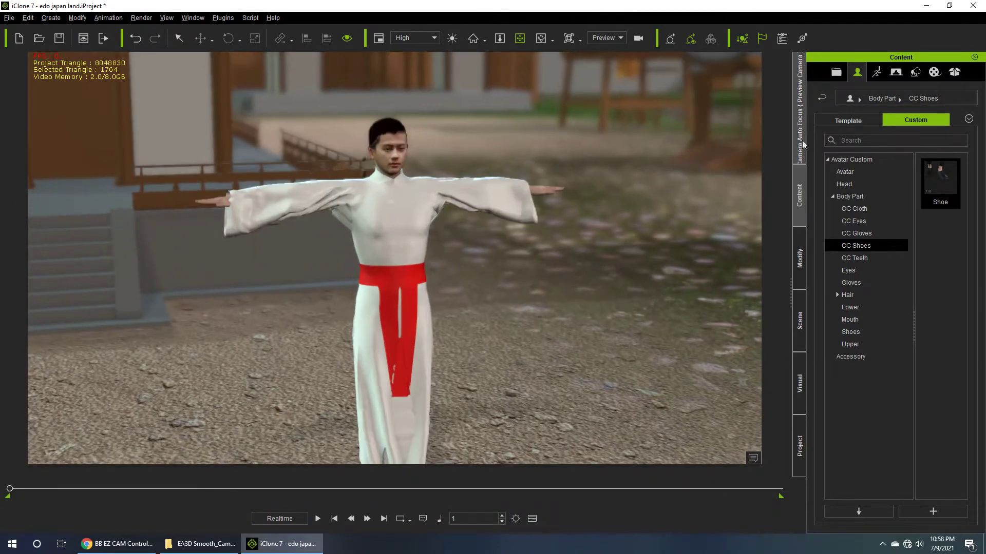
# - Bring up the preview camera's auto-focus settings and select the avatar as the focus target
pyautogui.click(799, 132)
pyautogui.moveTo(581, 259); pyautogui.dragTo(448, 268, button='right')
pyautogui.scroll(-3, 448, 268)
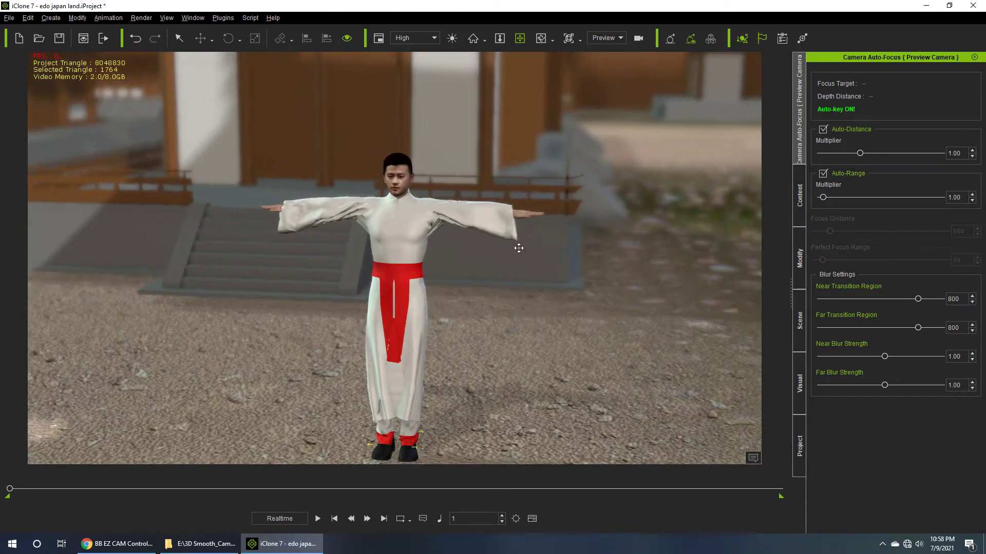
pyautogui.moveTo(519, 248); pyautogui.dragTo(401, 223, button='right')
pyautogui.scroll(-2, 404, 217)
pyautogui.moveTo(580, 210); pyautogui.dragTo(286, 250, button='right')
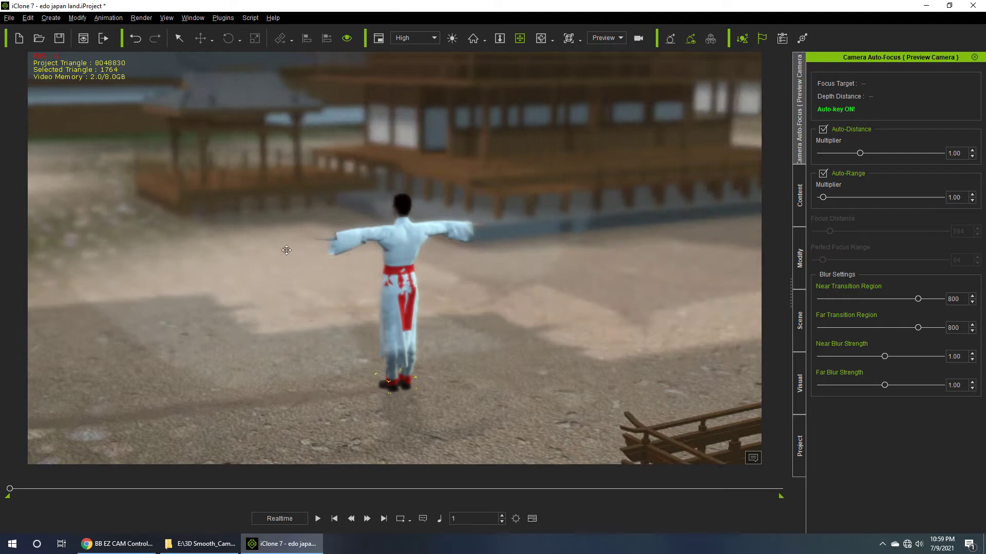
pyautogui.click(407, 262)
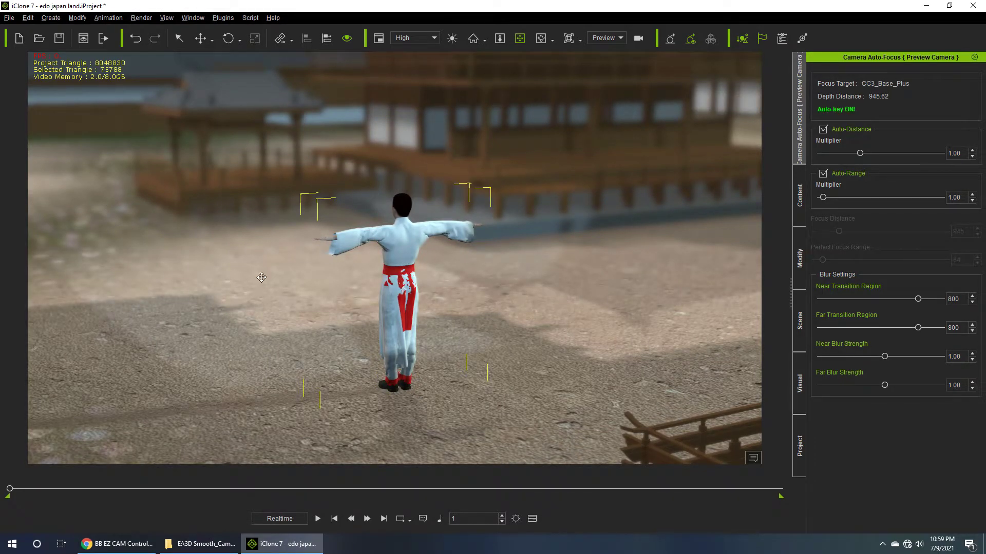
# - Move the avatar across the ground, away from the large wooden building toward the pebbled area
pyautogui.moveTo(271, 279); pyautogui.dragTo(374, 241)
pyautogui.scroll(-3, 296, 205)
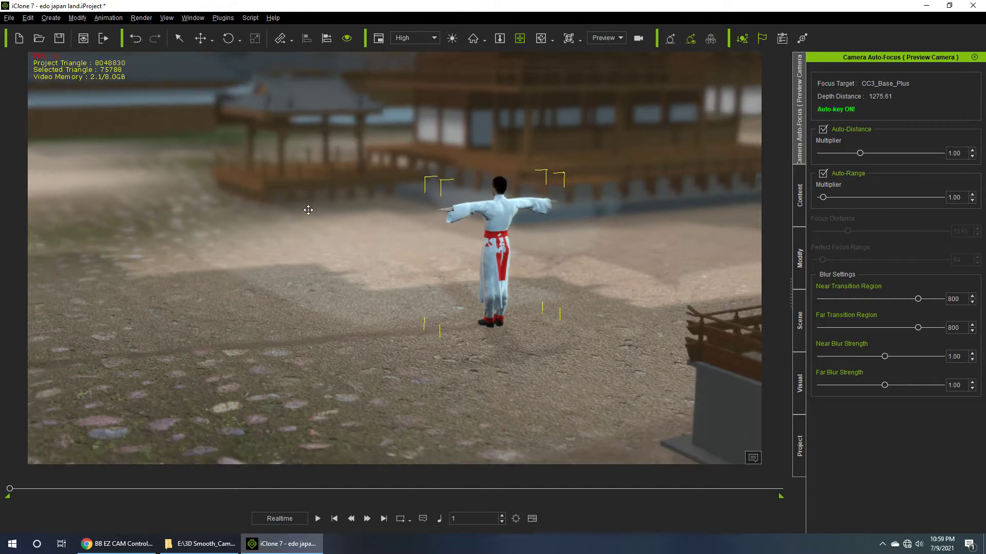
pyautogui.scroll(1, 323, 204)
pyautogui.scroll(2, 329, 203)
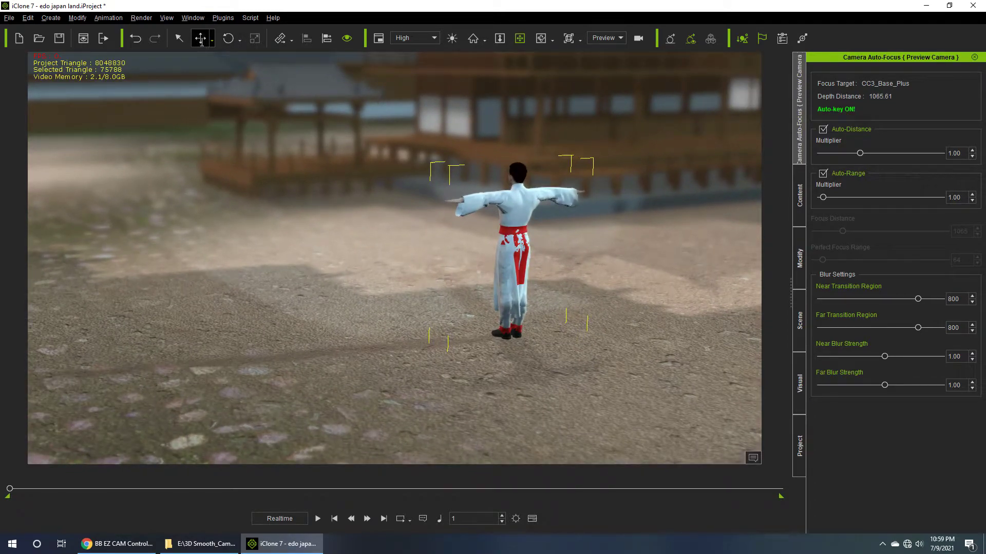
pyautogui.click(201, 39)
pyautogui.moveTo(441, 348); pyautogui.dragTo(189, 349)
pyautogui.click(519, 39)
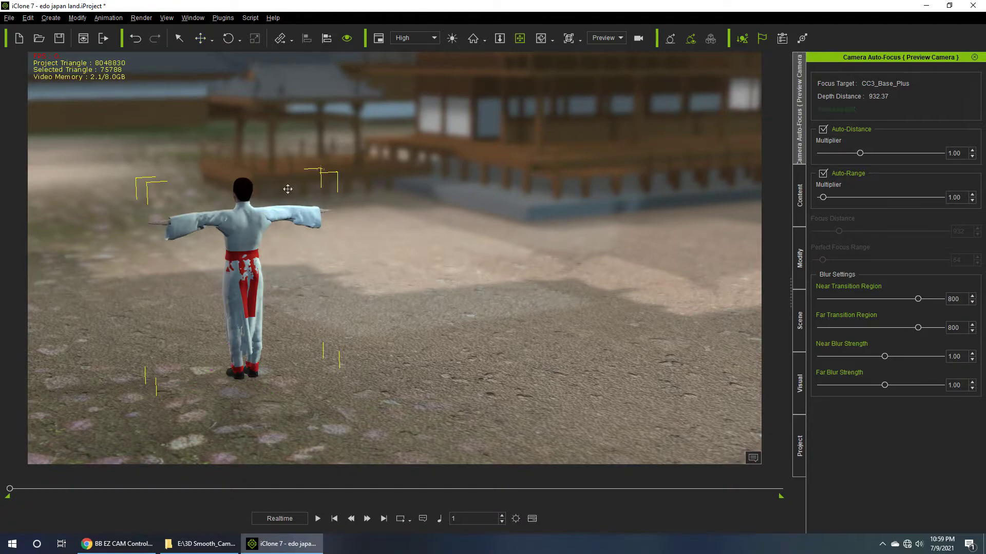
pyautogui.moveTo(289, 189); pyautogui.dragTo(340, 265)
pyautogui.scroll(-2, 284, 236)
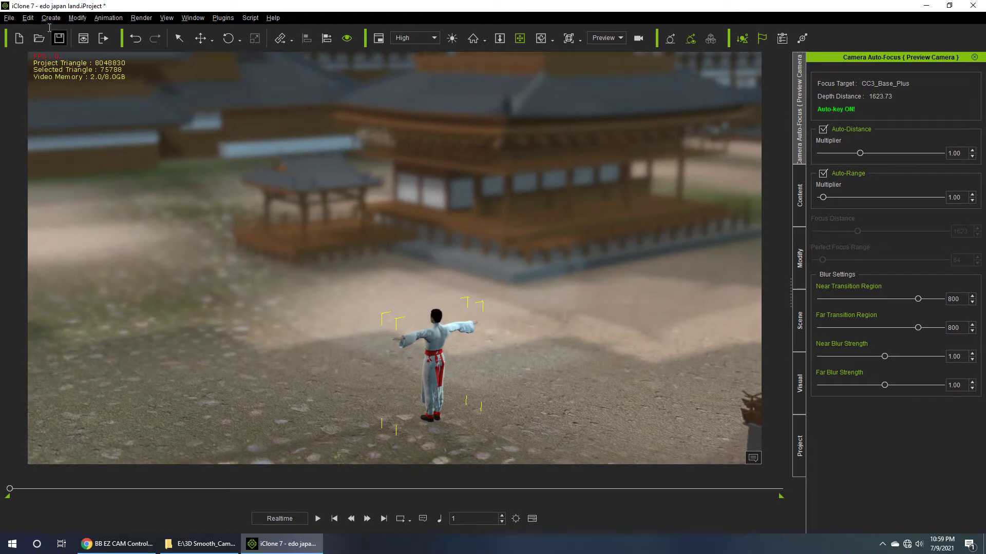
# - Create a five-point path on the ground, starting beside the avatar and curving around behind the small pavilion
pyautogui.click(51, 18)
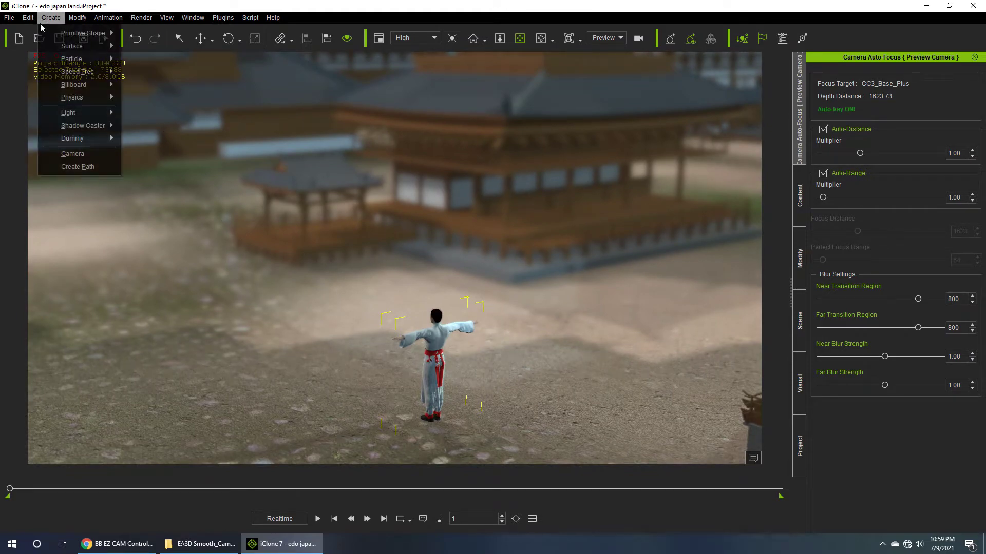
pyautogui.click(89, 171)
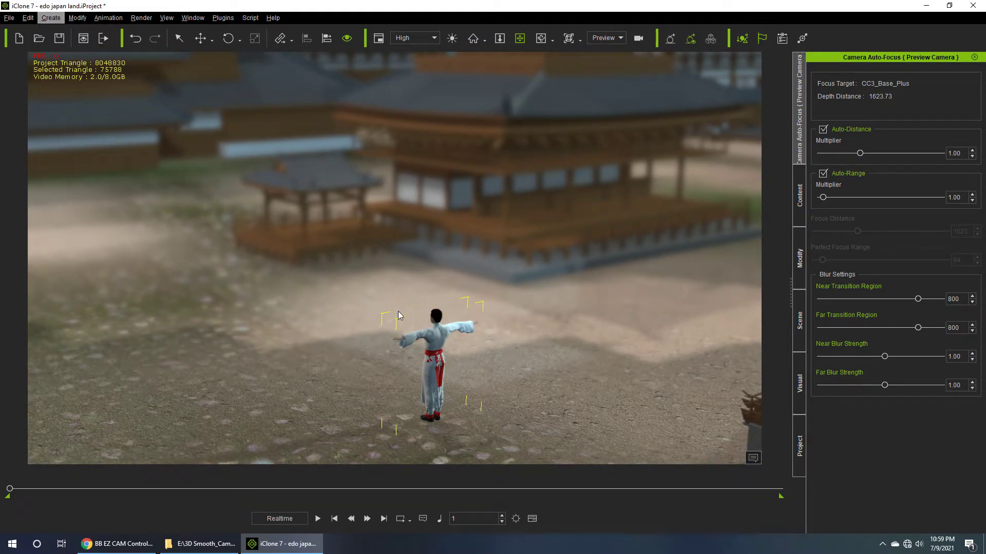
pyautogui.click(382, 406)
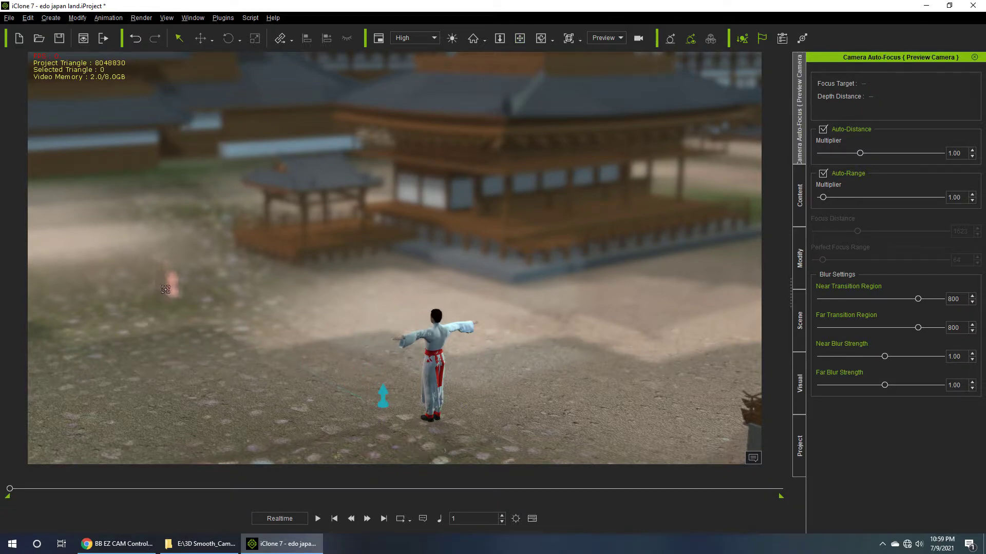
pyautogui.click(151, 281)
pyautogui.click(111, 230)
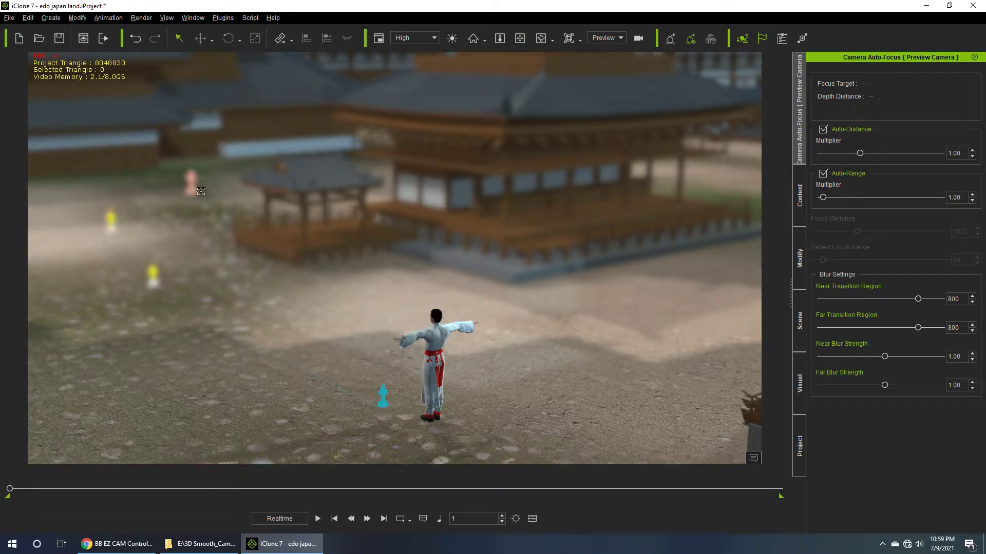
pyautogui.click(245, 197)
pyautogui.click(389, 171)
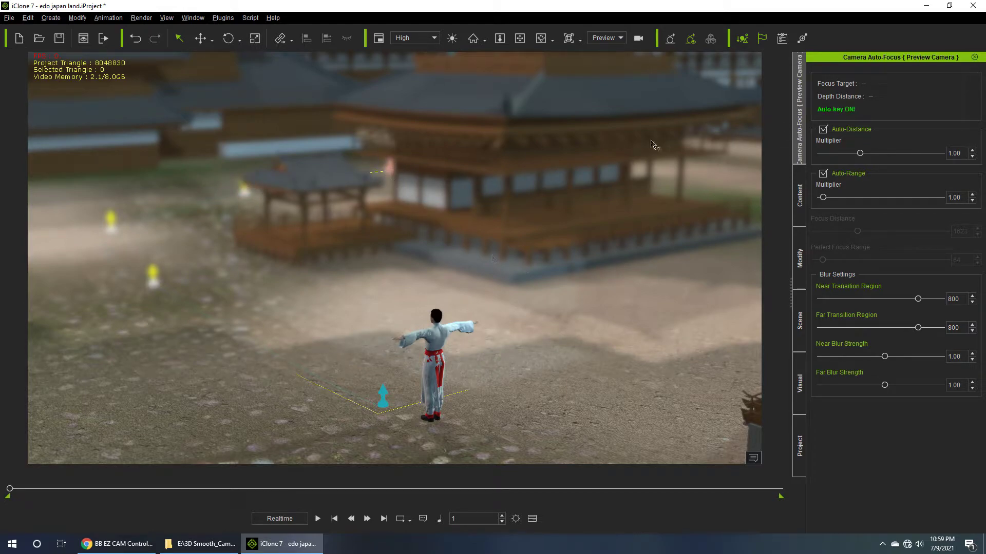
# - Select the avatar and attach it to the start of the path on the ground
pyautogui.click(520, 38)
pyautogui.moveTo(519, 60); pyautogui.dragTo(446, 223)
pyautogui.click(446, 223)
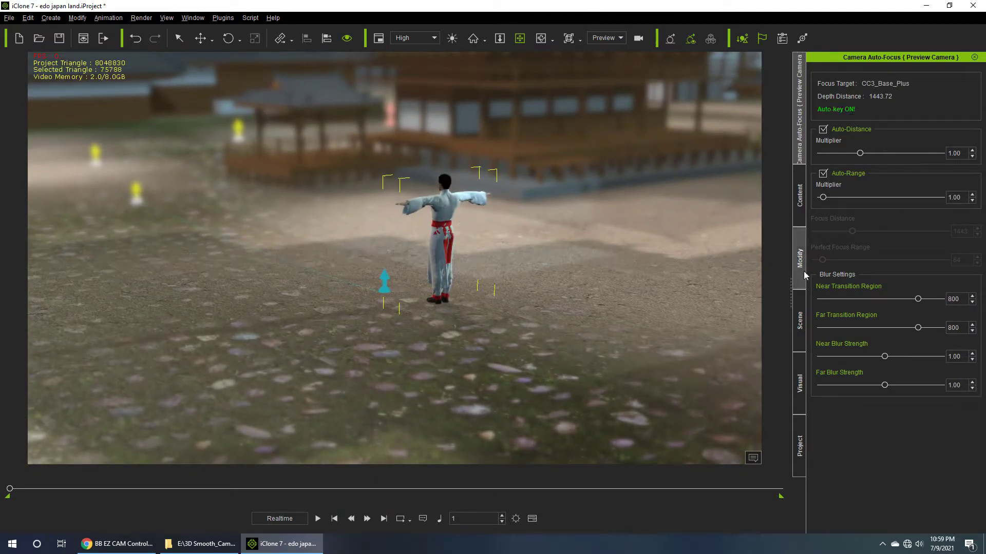
pyautogui.click(800, 251)
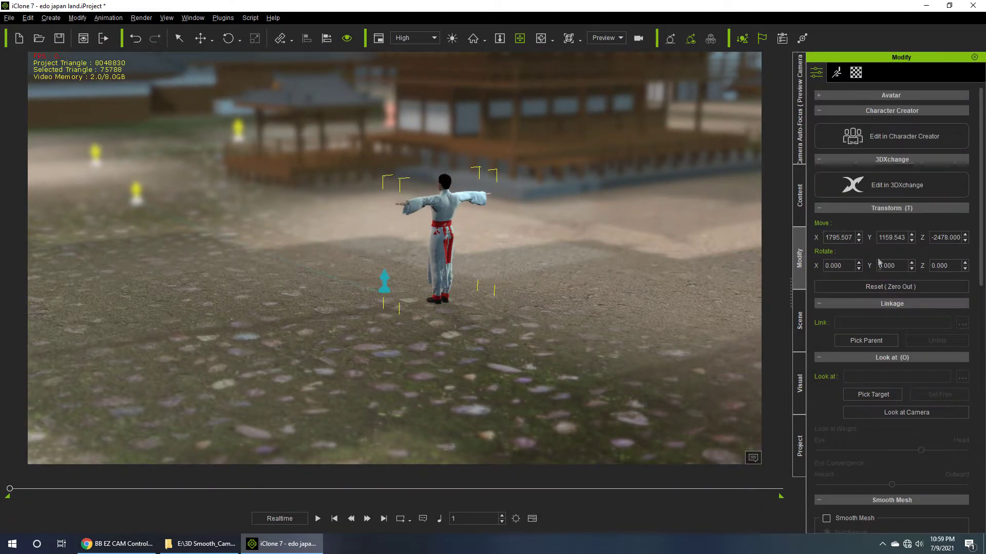
pyautogui.scroll(-8, 874, 350)
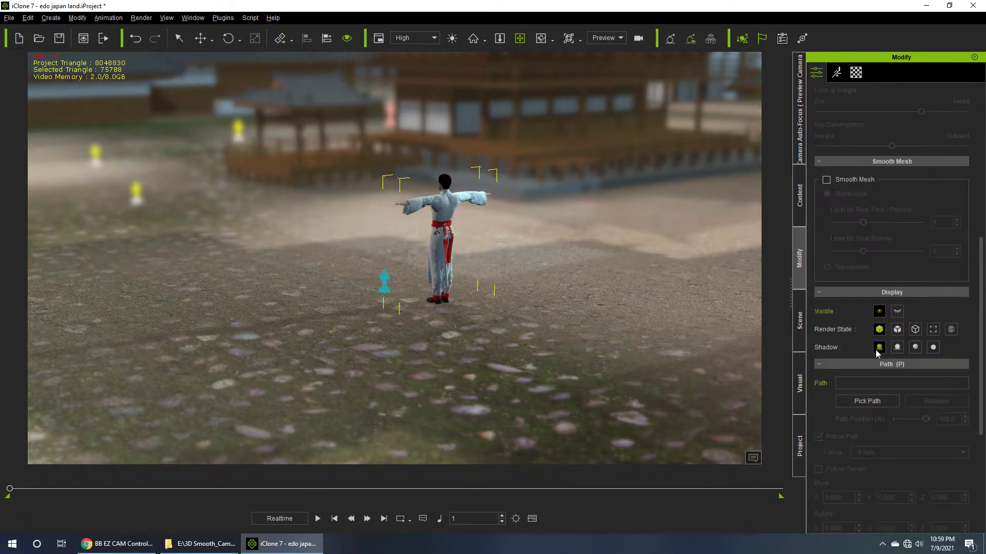
pyautogui.scroll(-2, 875, 350)
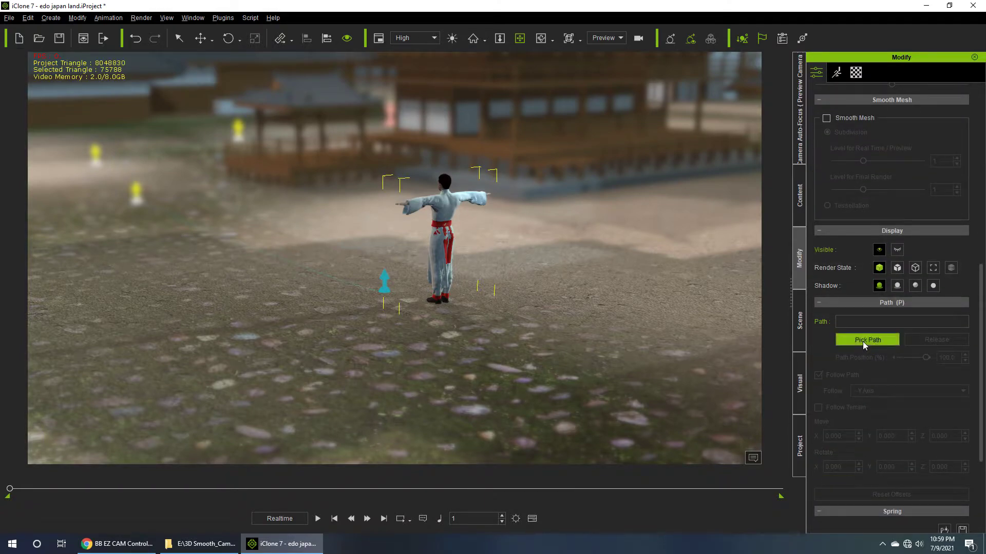
pyautogui.click(862, 341)
pyautogui.click(384, 290)
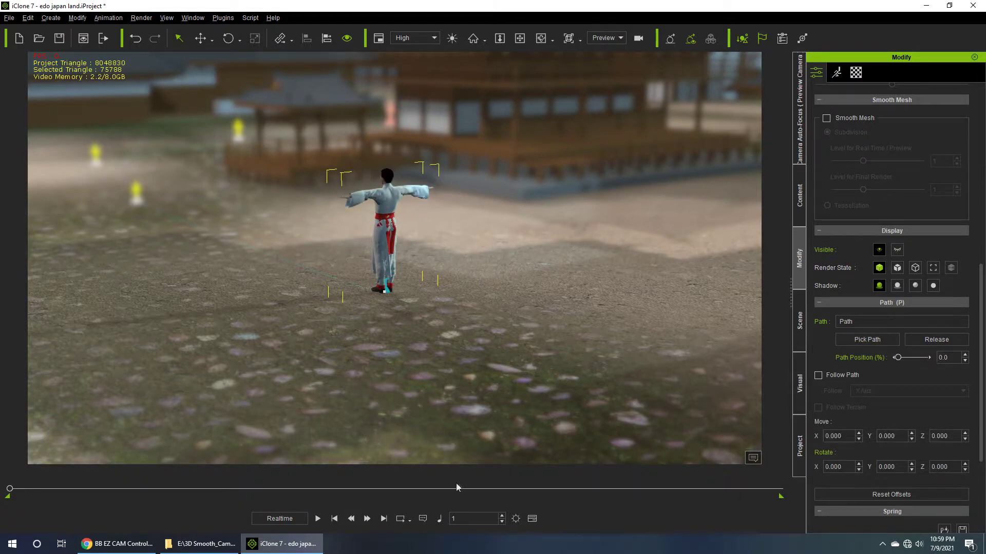
# - Set the avatar's path position to 100% at frame 913 and make it follow the path on the -Y axis
pyautogui.click(396, 489)
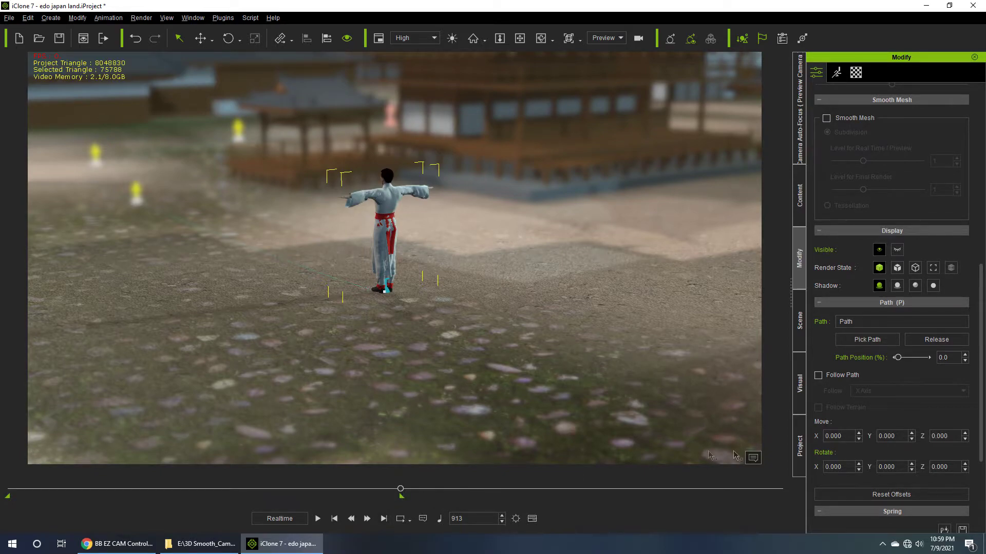
pyautogui.moveTo(898, 357); pyautogui.dragTo(929, 355)
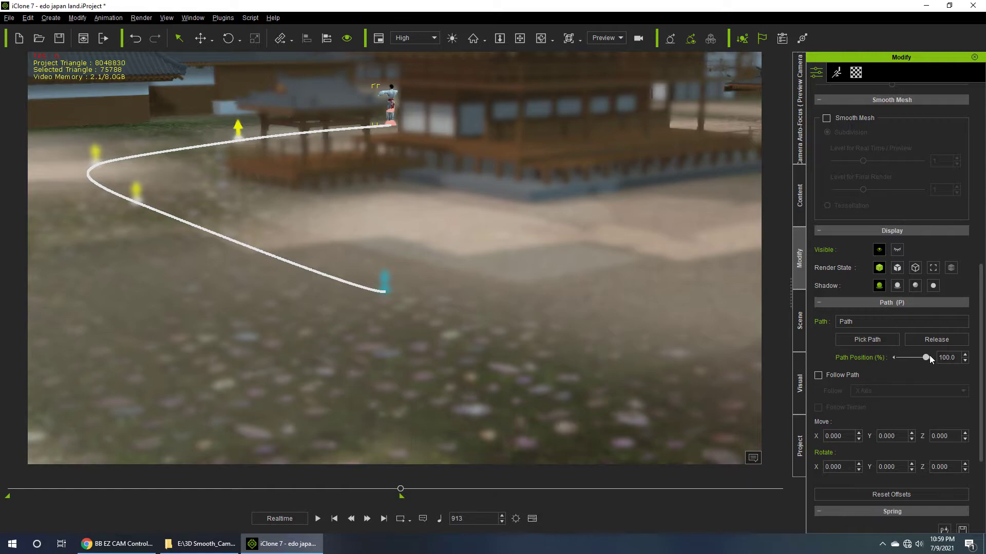
pyautogui.click(818, 375)
pyautogui.click(879, 392)
pyautogui.click(866, 434)
pyautogui.click(340, 520)
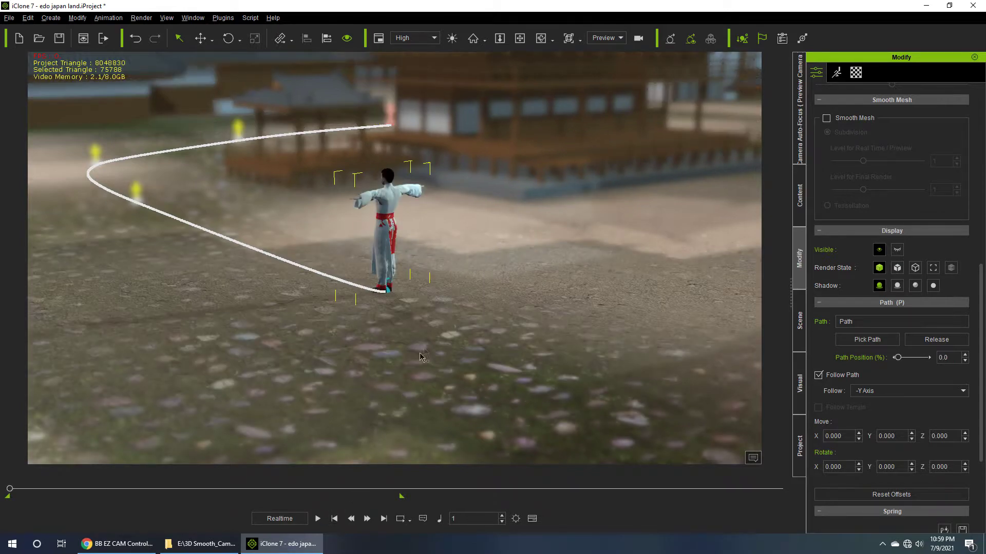
# - Choose the second male "01_Basi..." motion from the Motion Puppet's Move category and preview it on the avatar
pyautogui.click(836, 72)
pyautogui.click(872, 134)
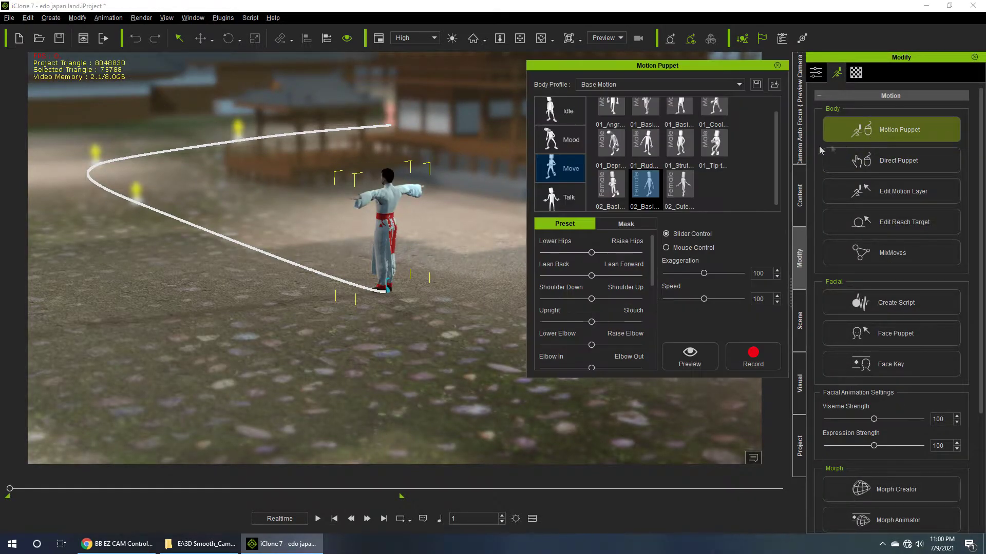
pyautogui.click(679, 112)
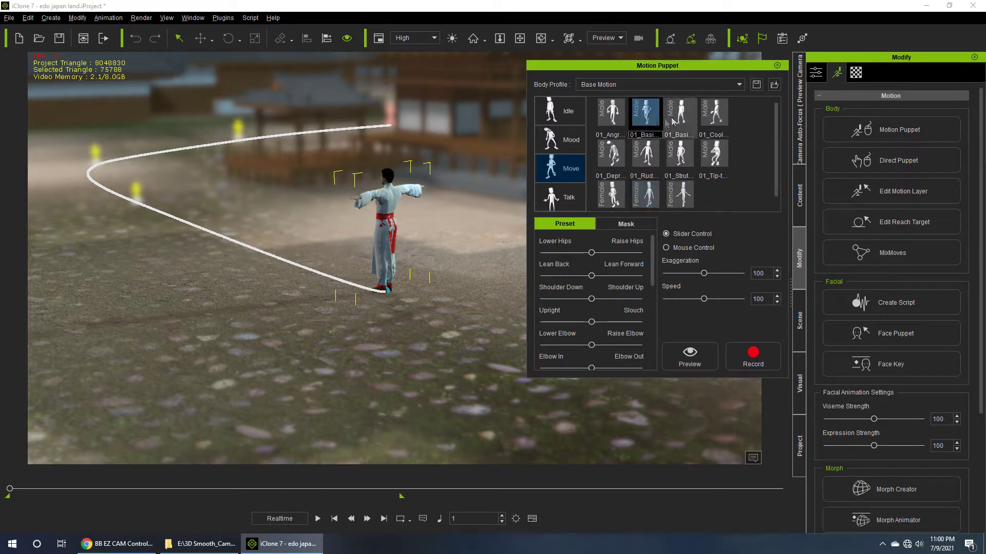
pyautogui.click(690, 352)
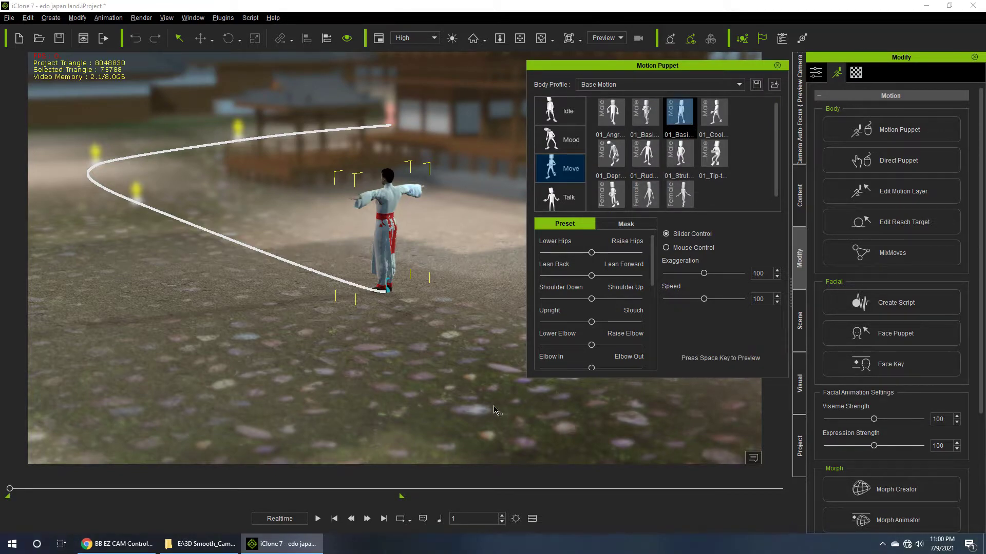
pyautogui.press('space')
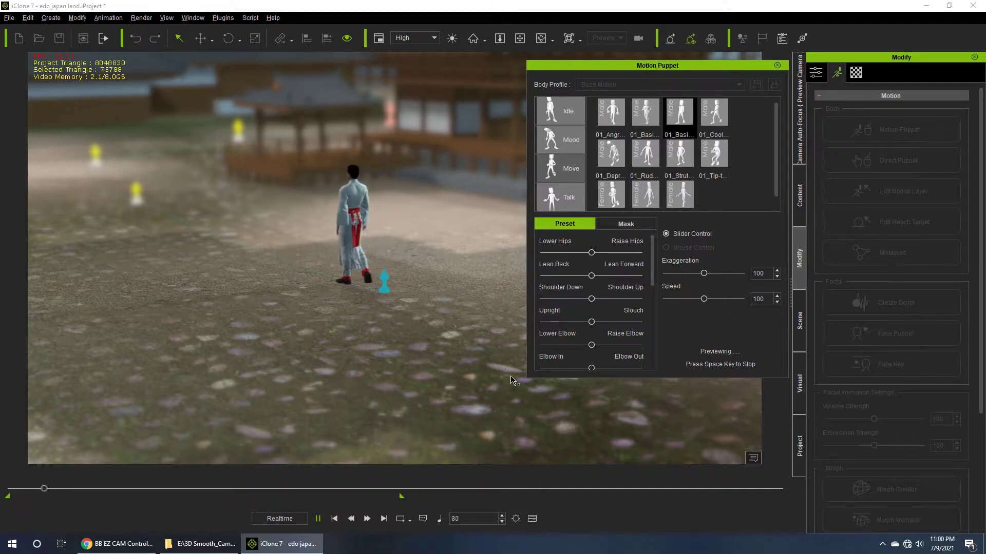
pyautogui.press('space')
# - Record the chosen walk motion along the whole path, close Motion Puppet and return to the first frame
pyautogui.click(752, 352)
pyautogui.press('space')
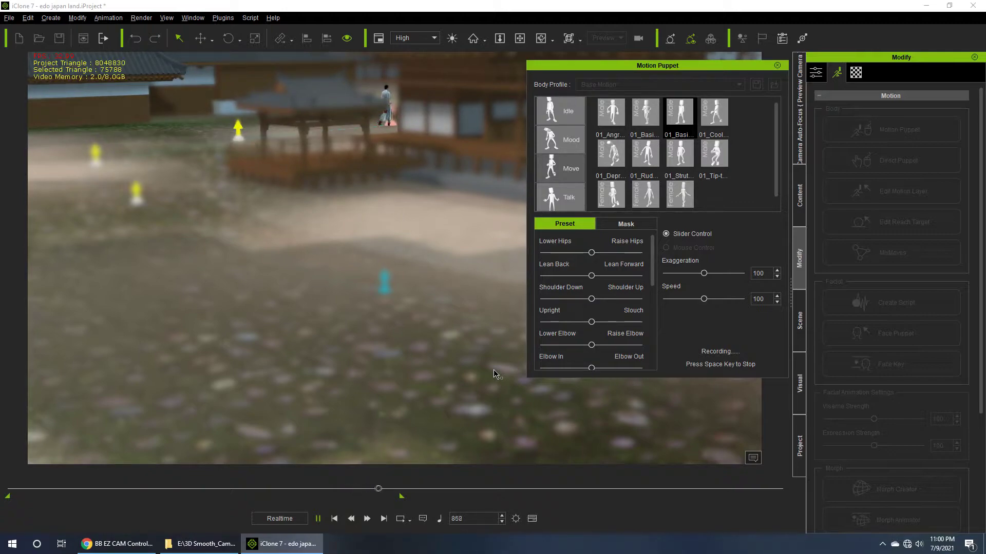
pyautogui.press('space')
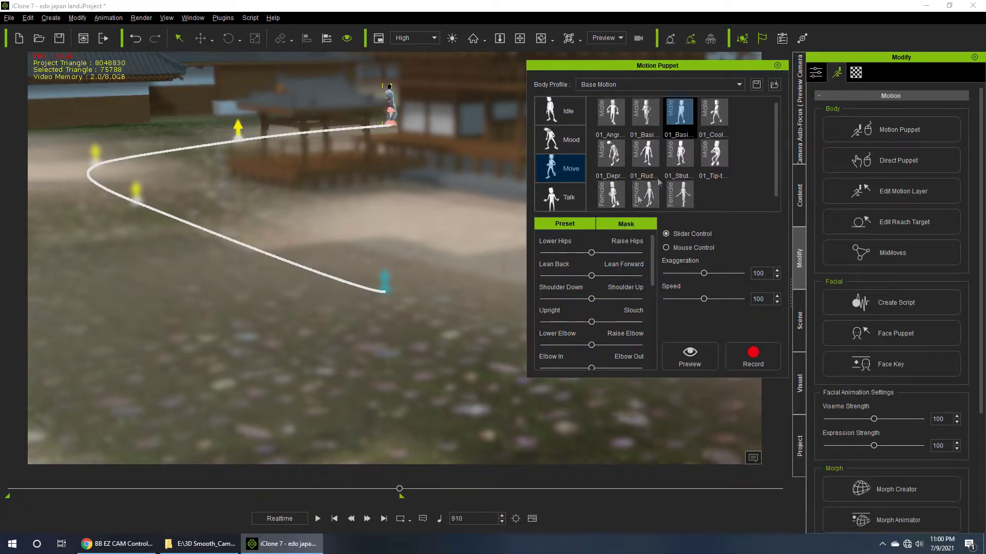
pyautogui.click(777, 65)
pyautogui.click(334, 519)
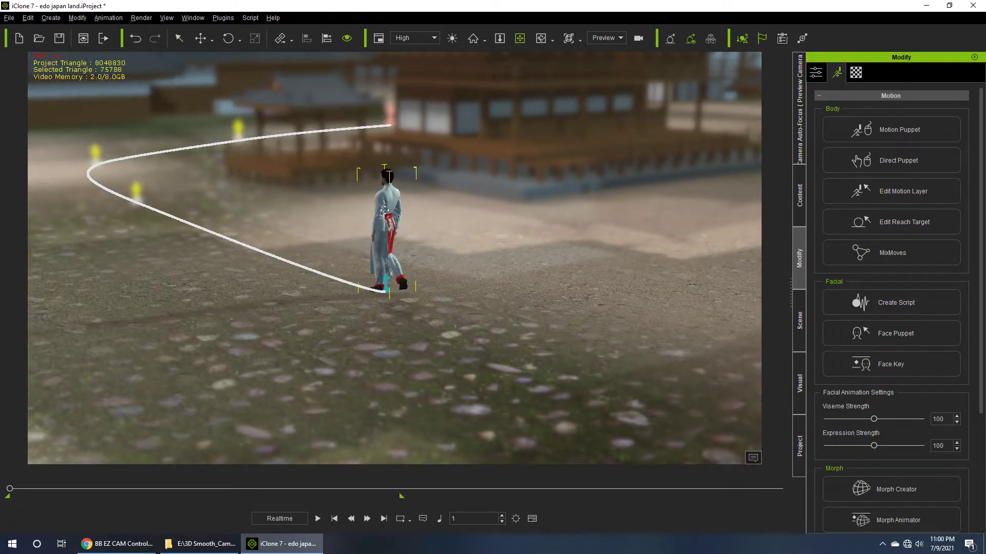
# - Create a camera that frames the avatar closely from the front and rename it 1
pyautogui.scroll(3, 384, 210)
pyautogui.moveTo(308, 179); pyautogui.dragTo(465, 228, button='right')
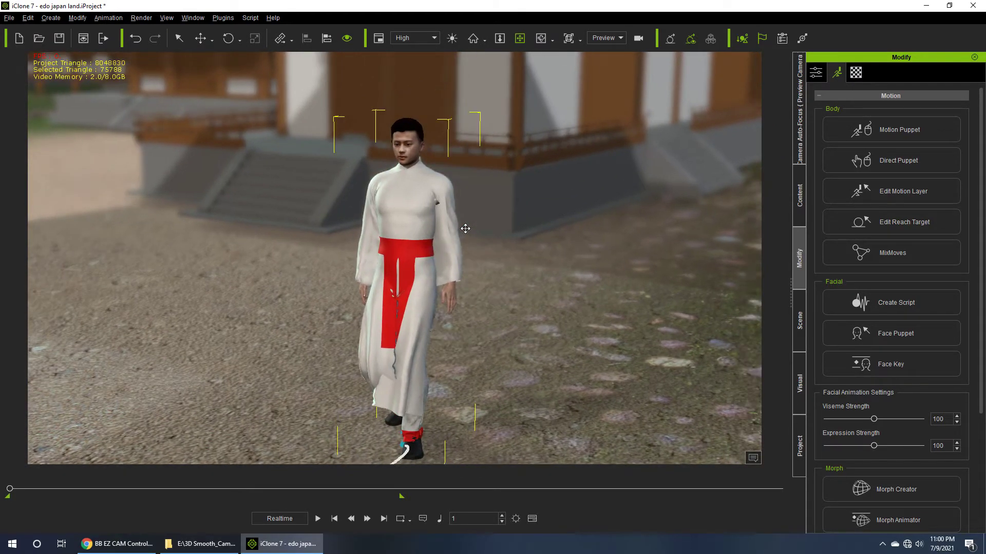
pyautogui.scroll(2, 453, 229)
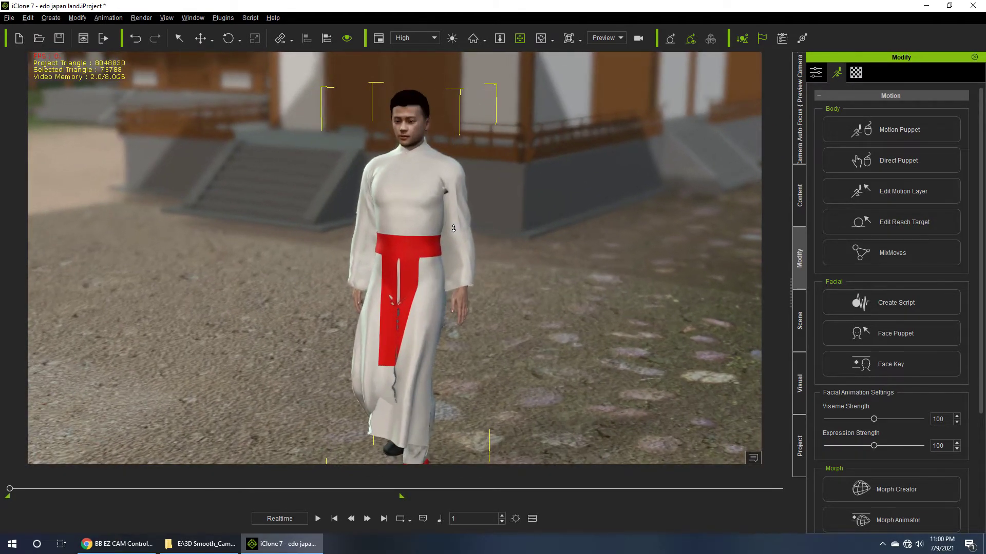
pyautogui.click(51, 18)
pyautogui.click(86, 155)
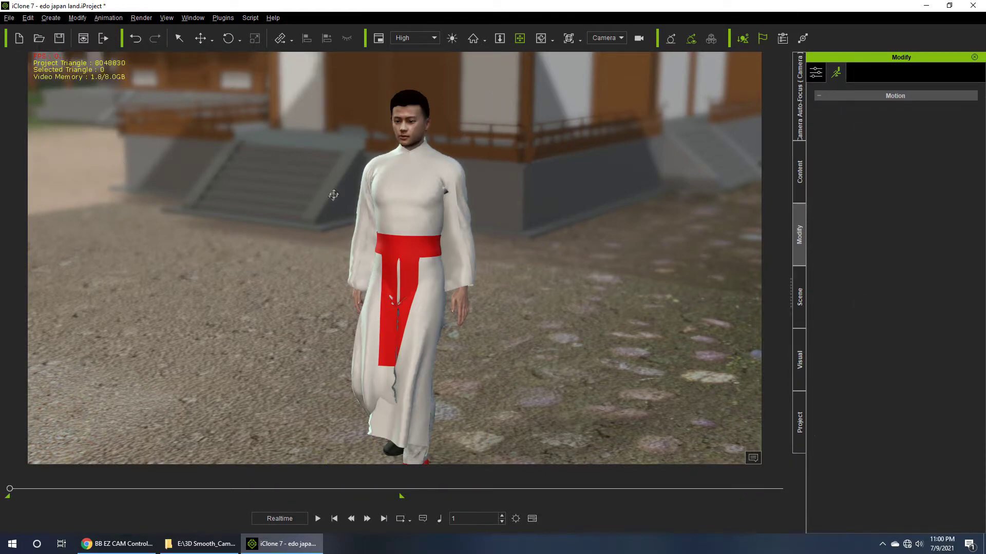
pyautogui.click(797, 301)
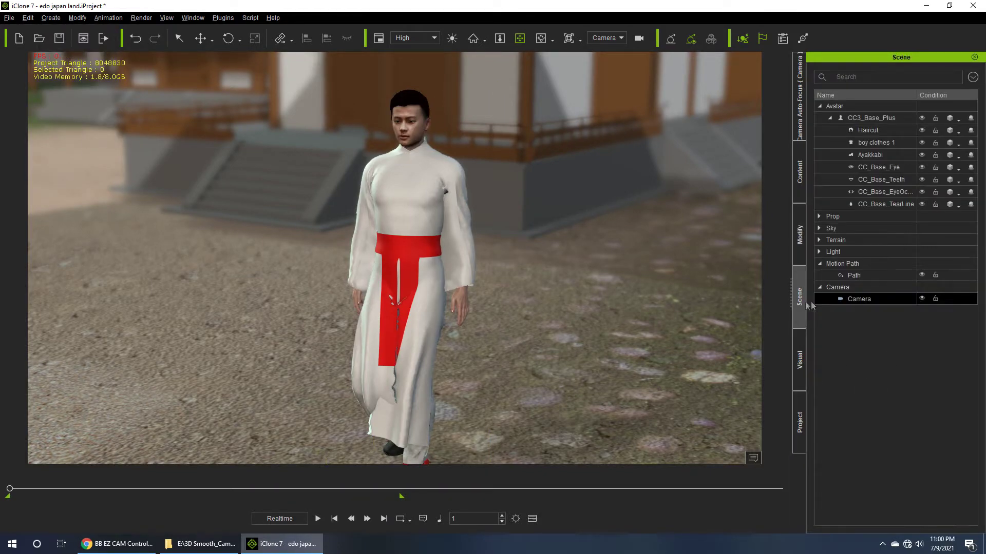
pyautogui.doubleClick(866, 301)
pyautogui.click(862, 330)
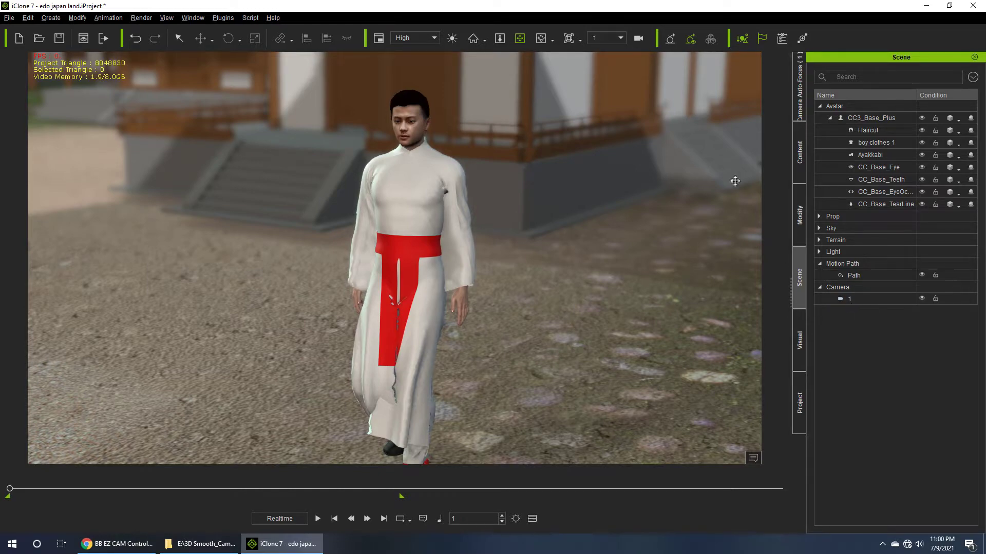
# - Create a second camera from the same view and rename it 2
pyautogui.click(40, 17)
pyautogui.click(57, 153)
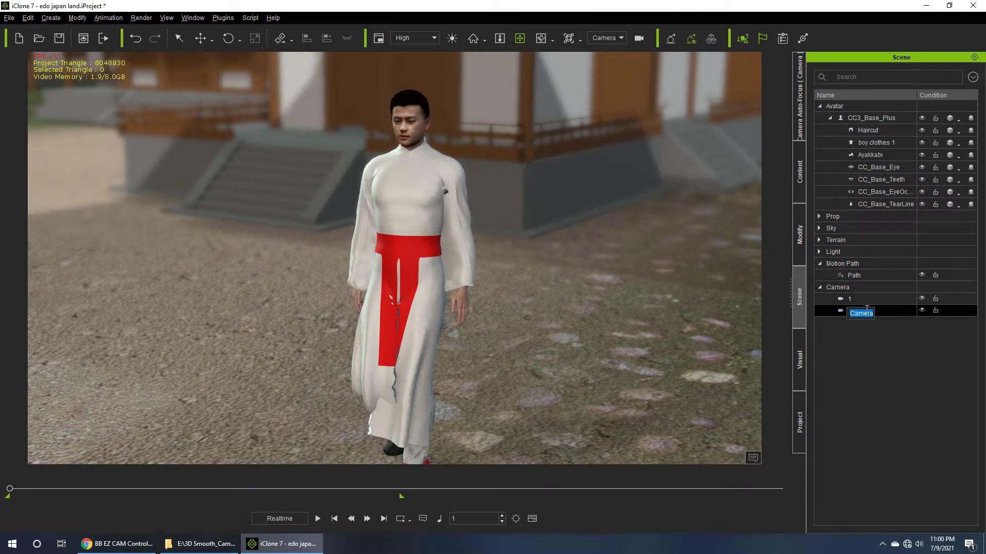
pyautogui.click(852, 322)
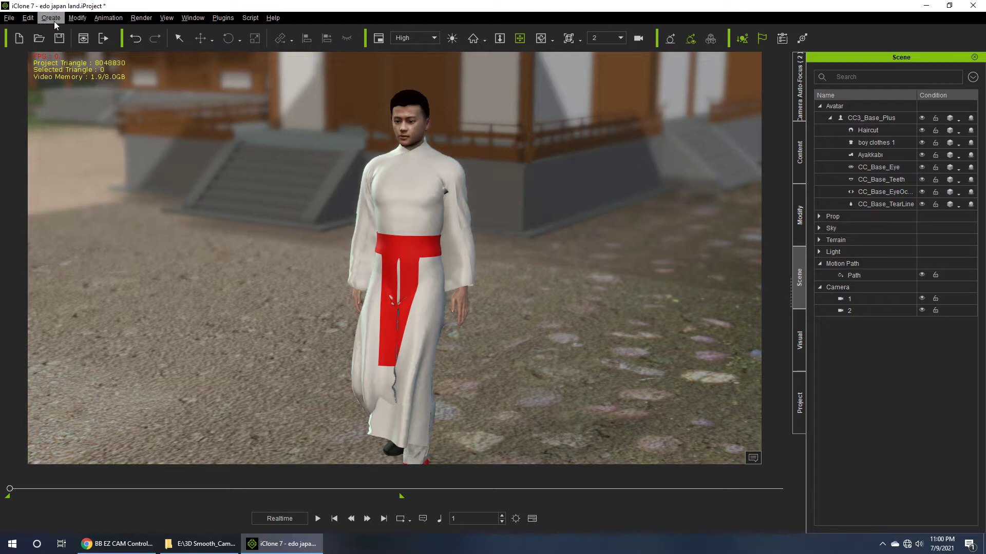
# - Create a third camera from the same view and rename it 3
pyautogui.click(50, 18)
pyautogui.click(57, 152)
pyautogui.click(861, 323)
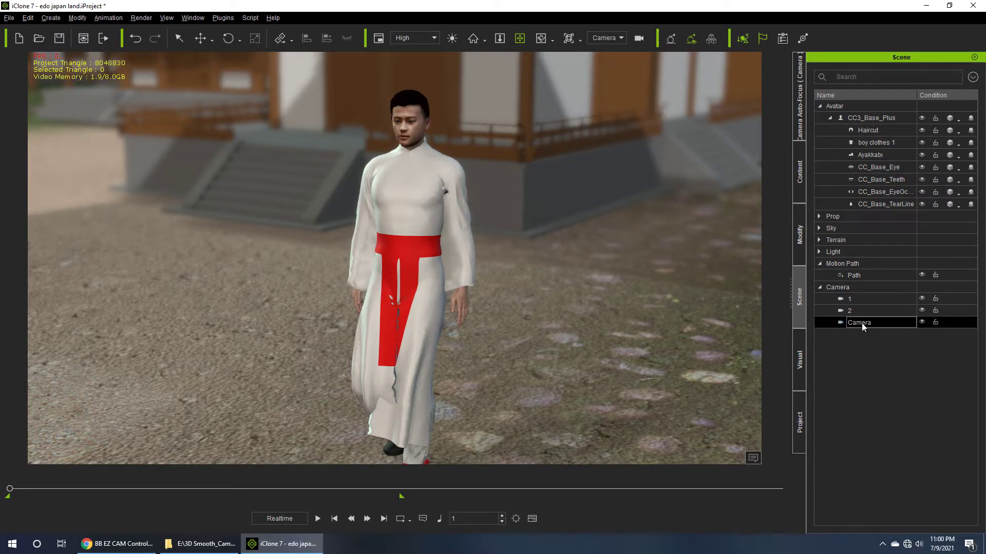
pyautogui.click(858, 322)
pyautogui.write('3')
pyautogui.click(860, 352)
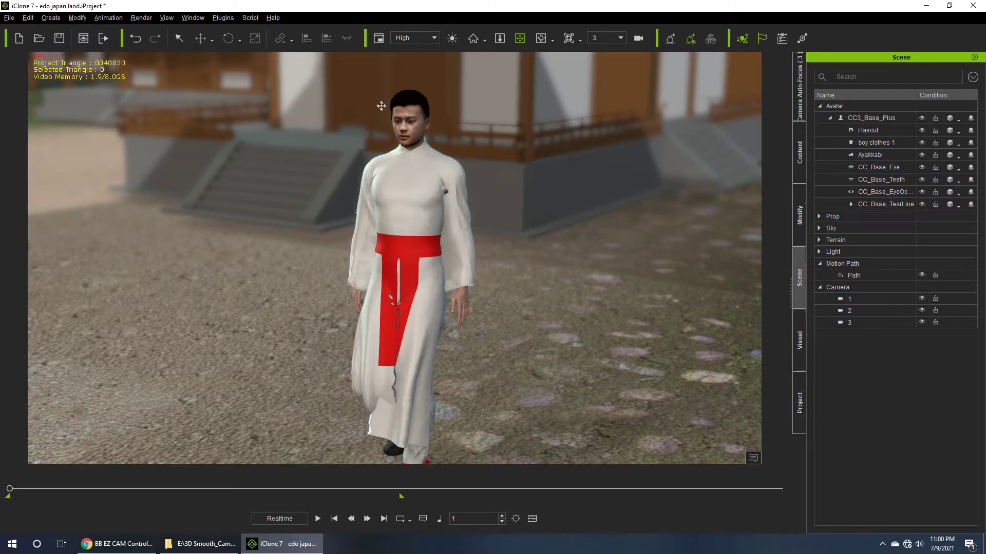
# - Reframe the view of camera 3 so that it faces the avatar head-on
pyautogui.click(889, 322)
pyautogui.click(868, 300)
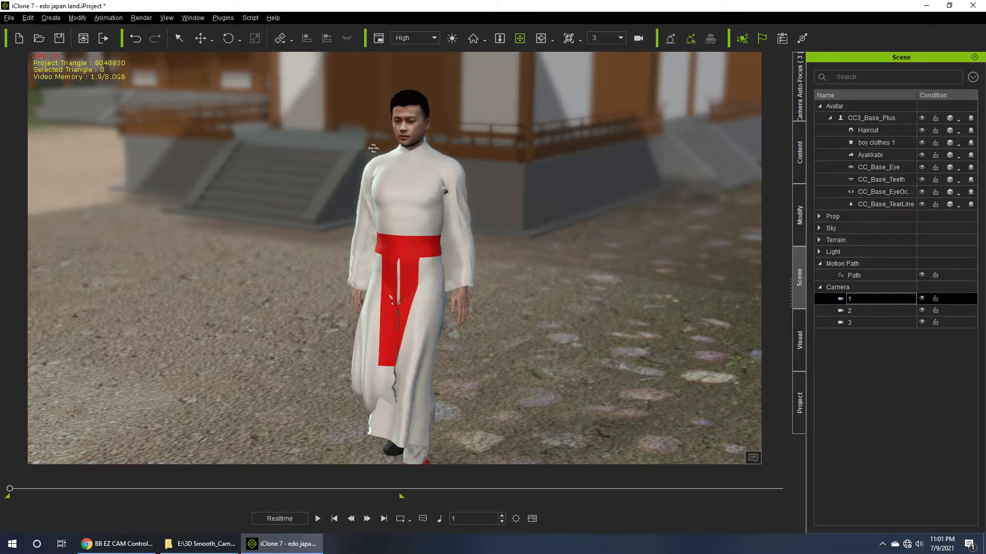
pyautogui.moveTo(416, 122); pyautogui.dragTo(388, 122)
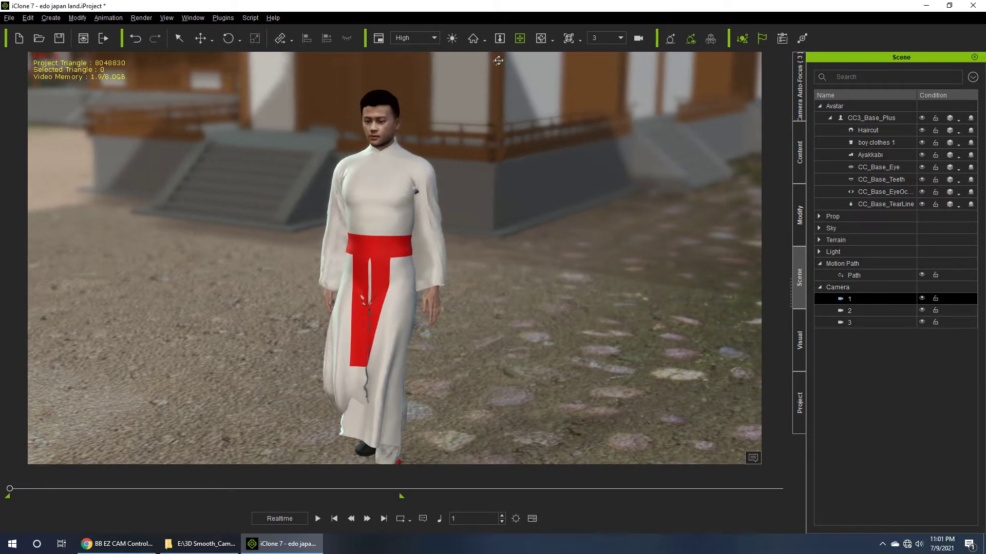
pyautogui.click(403, 169)
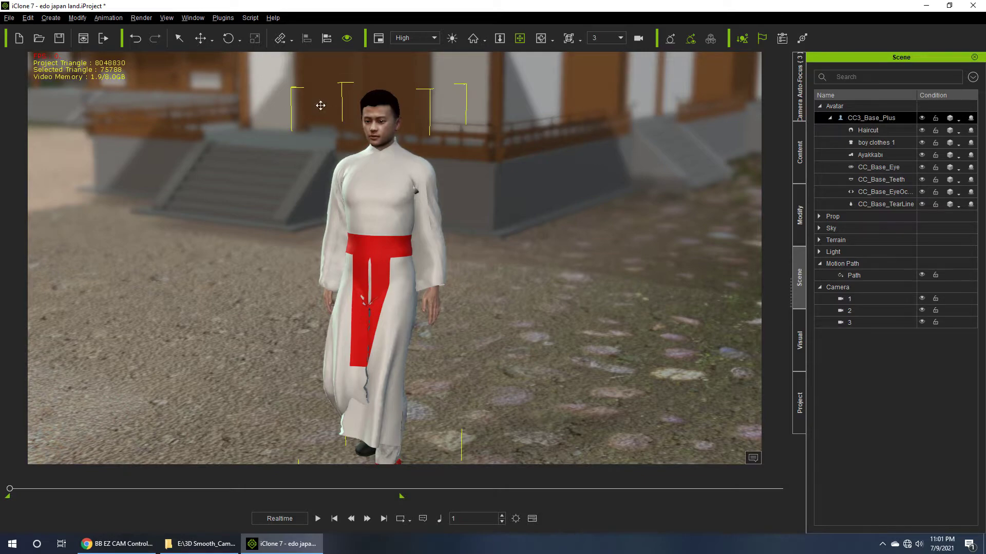
pyautogui.moveTo(405, 133); pyautogui.dragTo(534, 100, button='right')
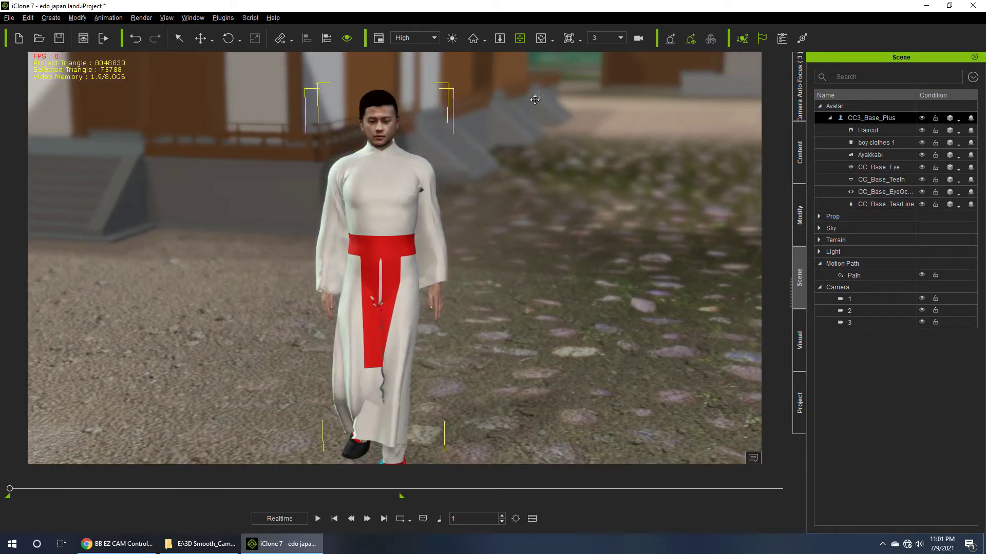
# - Change the viewport to the Switch camera, play the walk animation and return to the first frame
pyautogui.click(614, 40)
pyautogui.click(599, 60)
pyautogui.click(317, 519)
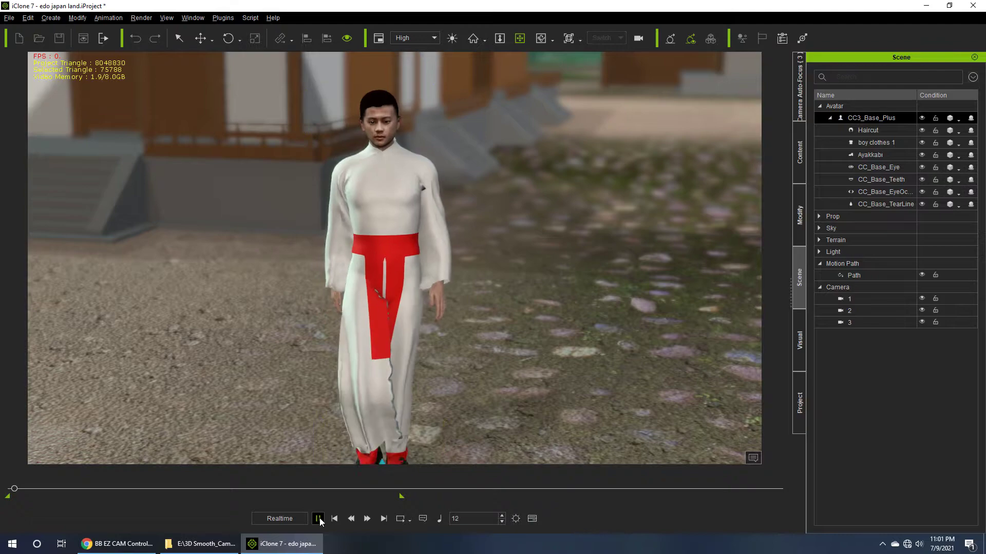
pyautogui.click(334, 519)
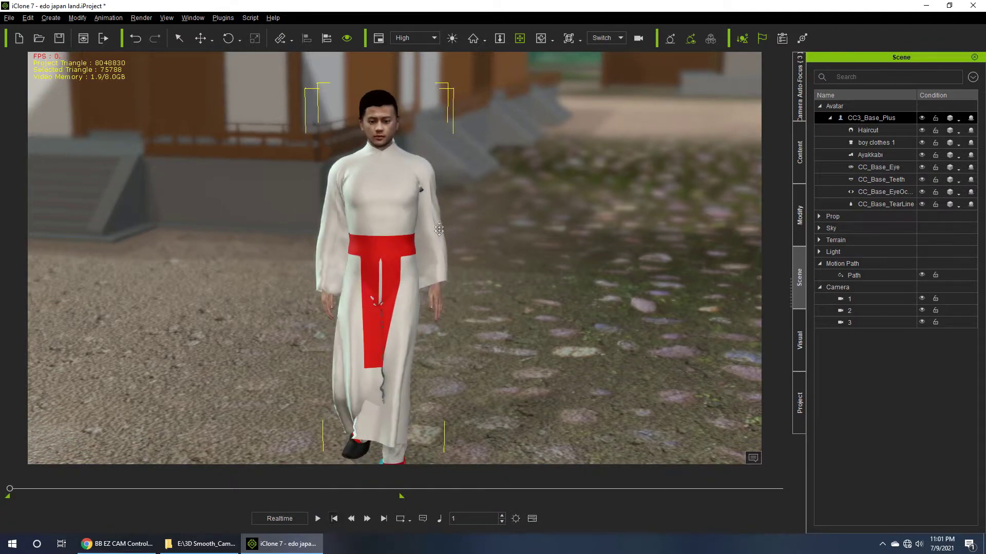
pyautogui.click(318, 519)
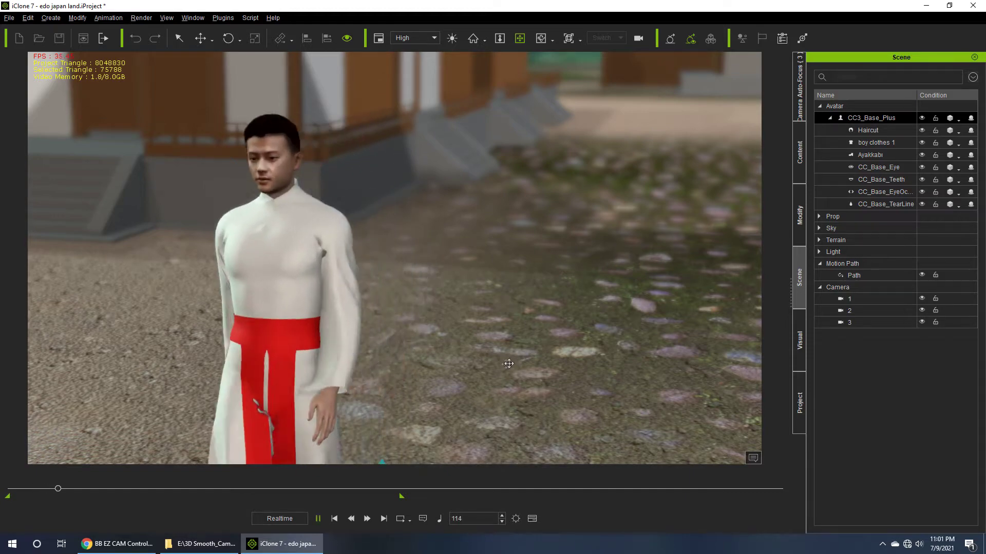
pyautogui.click(334, 519)
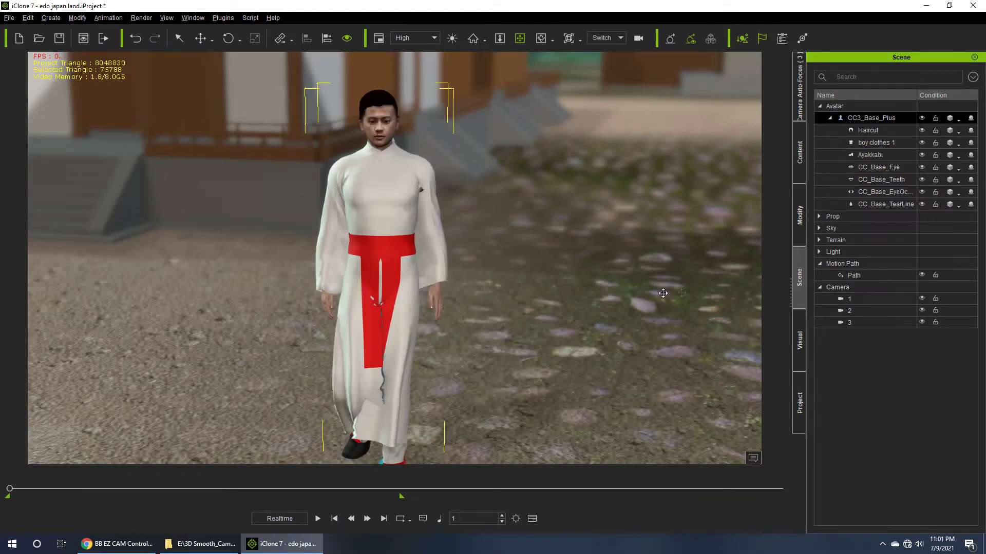
# - Link camera 1 to the avatar's RL_BoneRoot sub-node, play the walk briefly and return to the first frame
pyautogui.click(827, 300)
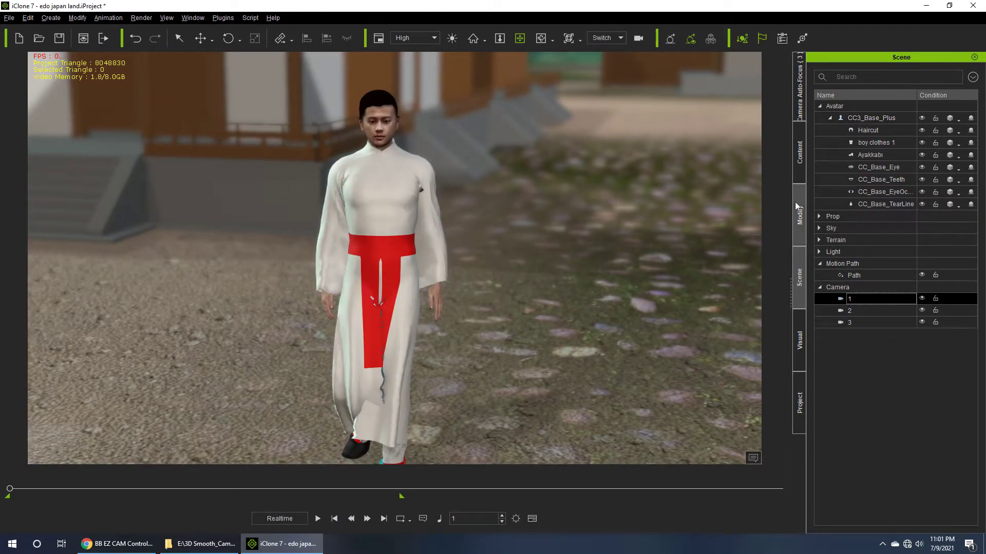
pyautogui.click(796, 205)
pyautogui.moveTo(982, 233); pyautogui.dragTo(983, 357)
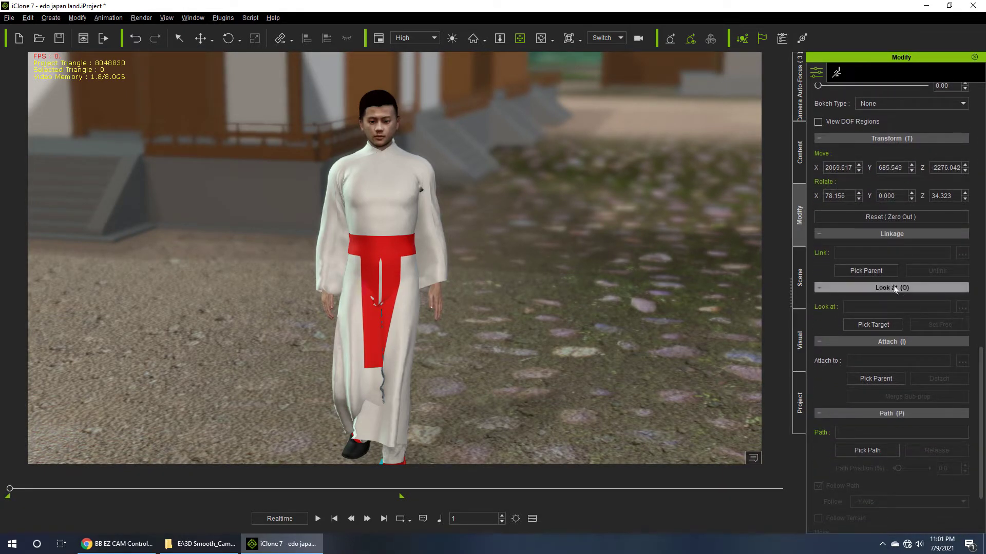
pyautogui.click(880, 273)
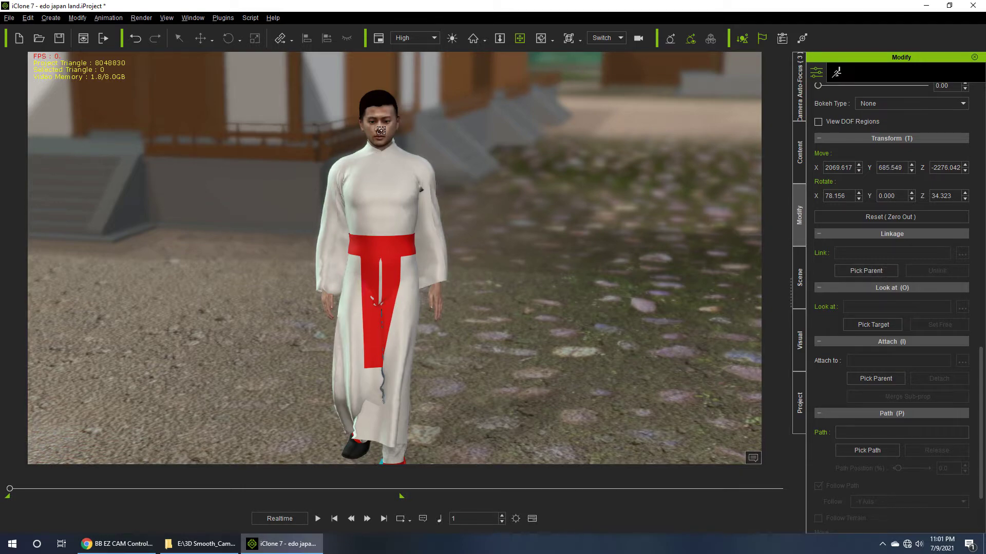
pyautogui.click(381, 130)
pyautogui.click(962, 254)
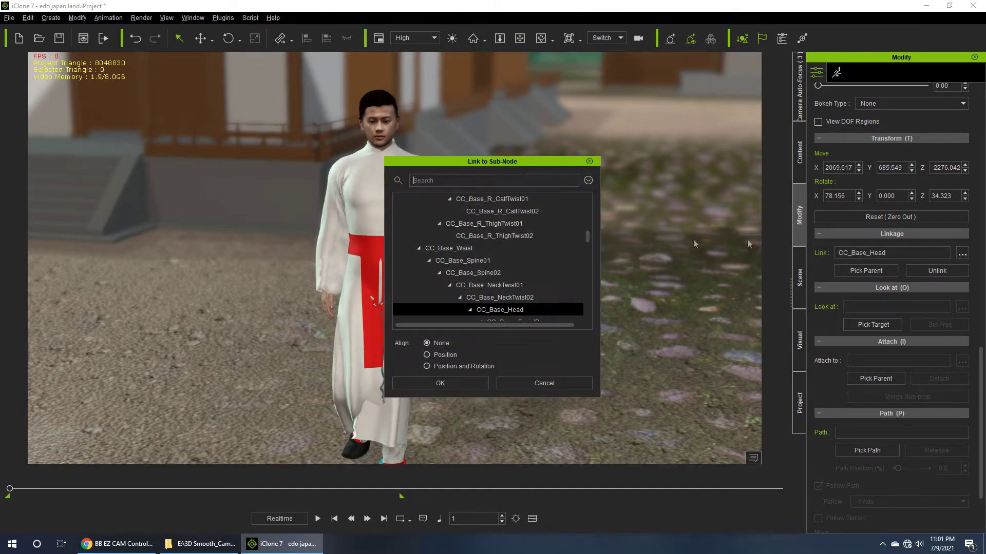
pyautogui.moveTo(587, 237); pyautogui.dragTo(587, 202)
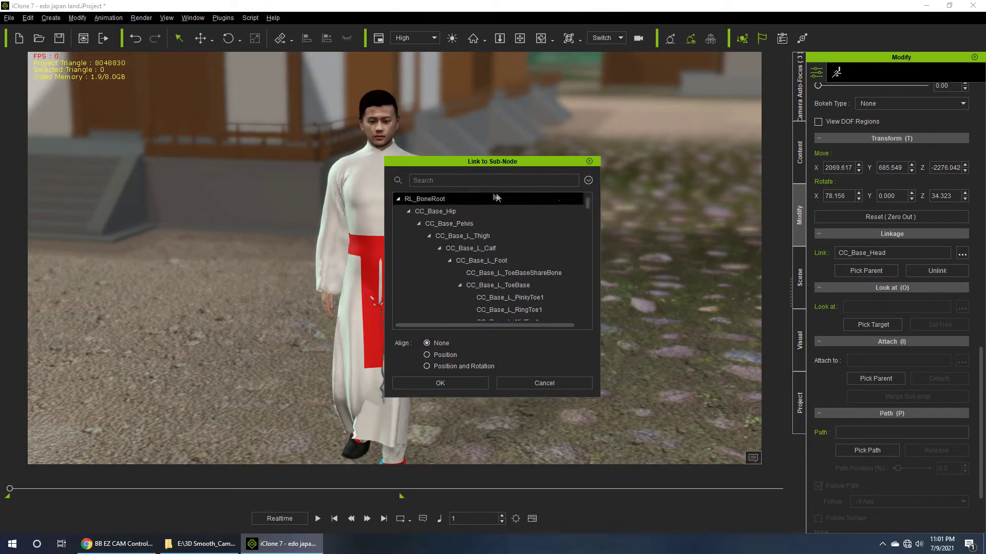
pyautogui.click(467, 384)
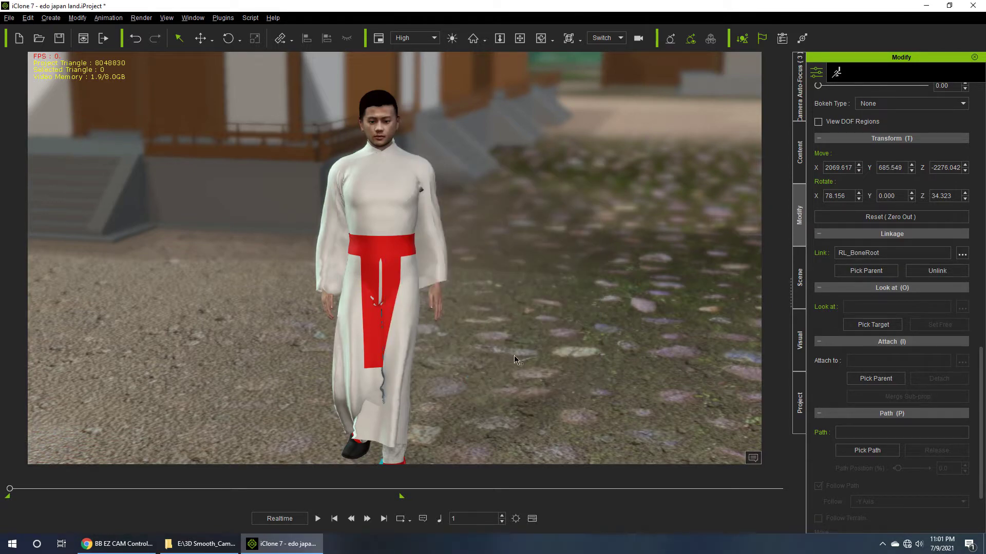
pyautogui.click(318, 518)
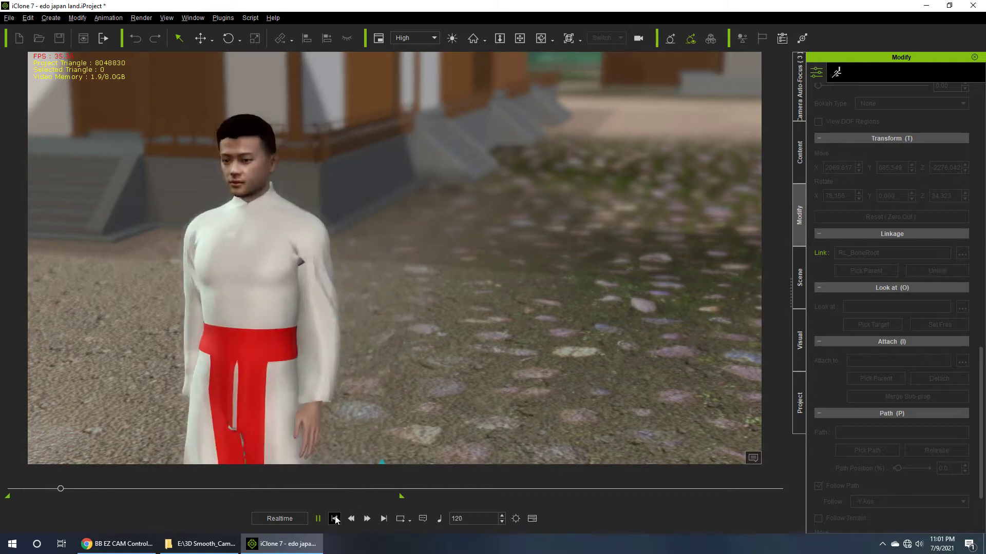
pyautogui.click(335, 518)
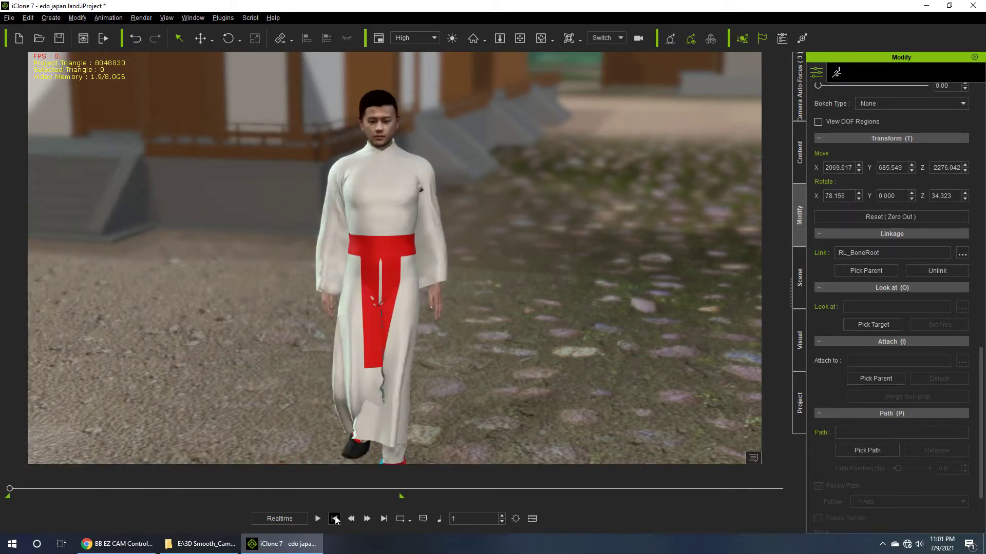
# - Change the viewport to camera 1, reframe it on the avatar head-on from about the thighs up, and play part of the walk
pyautogui.click(620, 38)
pyautogui.click(601, 64)
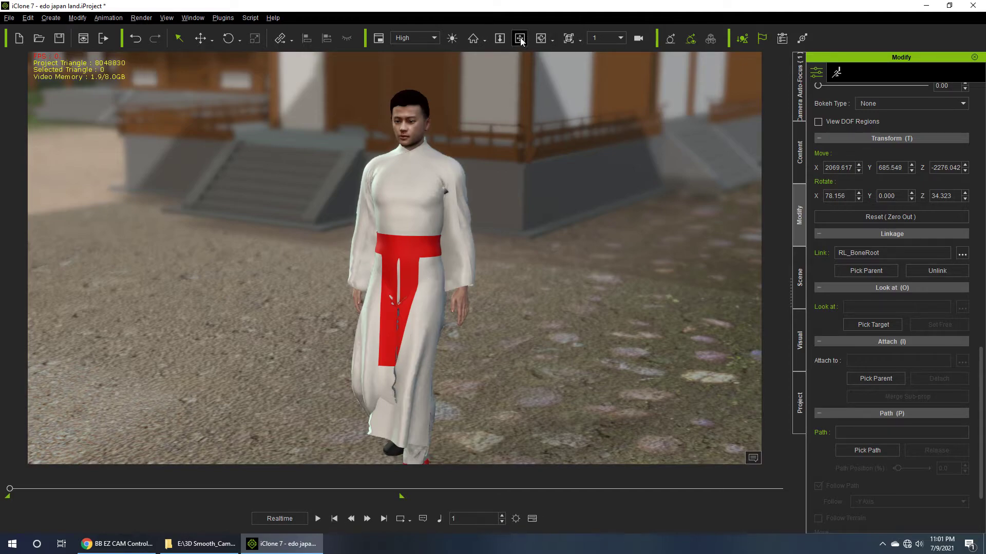
pyautogui.moveTo(495, 115); pyautogui.dragTo(502, 110, button='right')
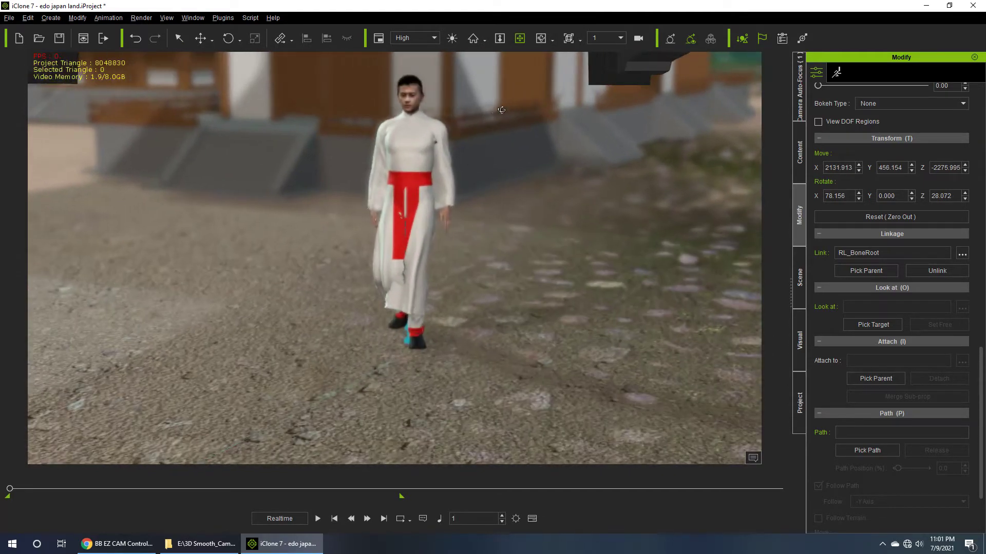
pyautogui.click(422, 139)
pyautogui.click(473, 38)
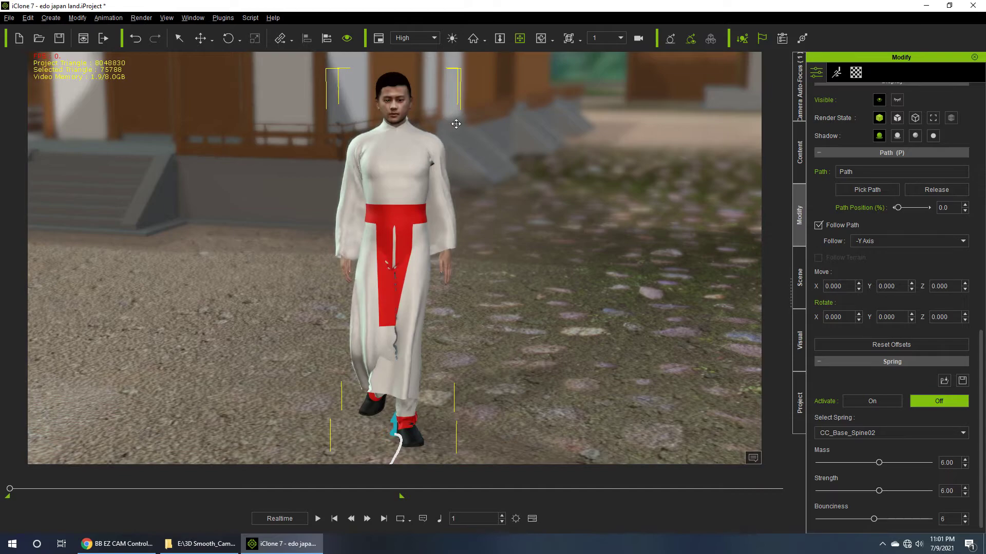
pyautogui.scroll(3, 456, 123)
pyautogui.moveTo(456, 124); pyautogui.dragTo(469, 187, button='middle')
pyautogui.scroll(-1, 469, 186)
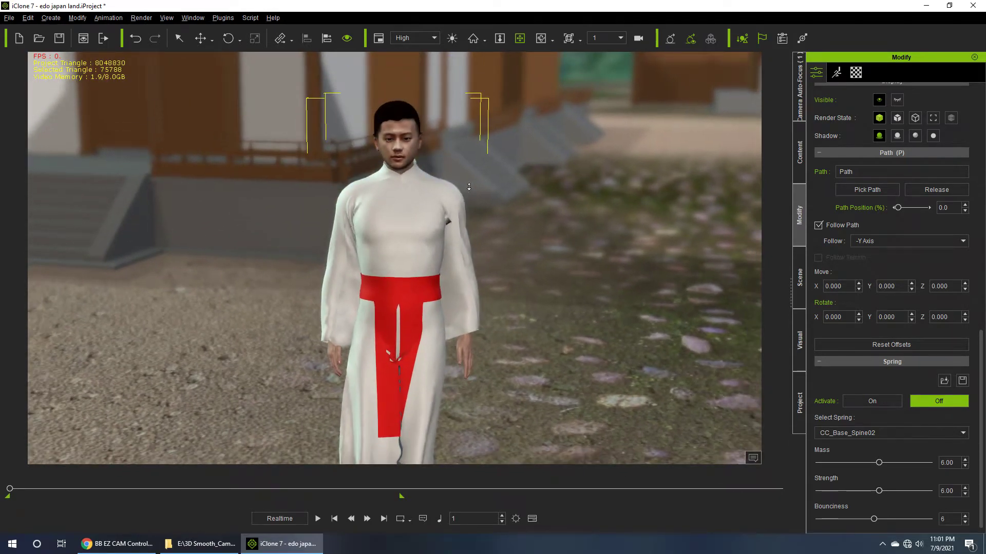
pyautogui.click(319, 519)
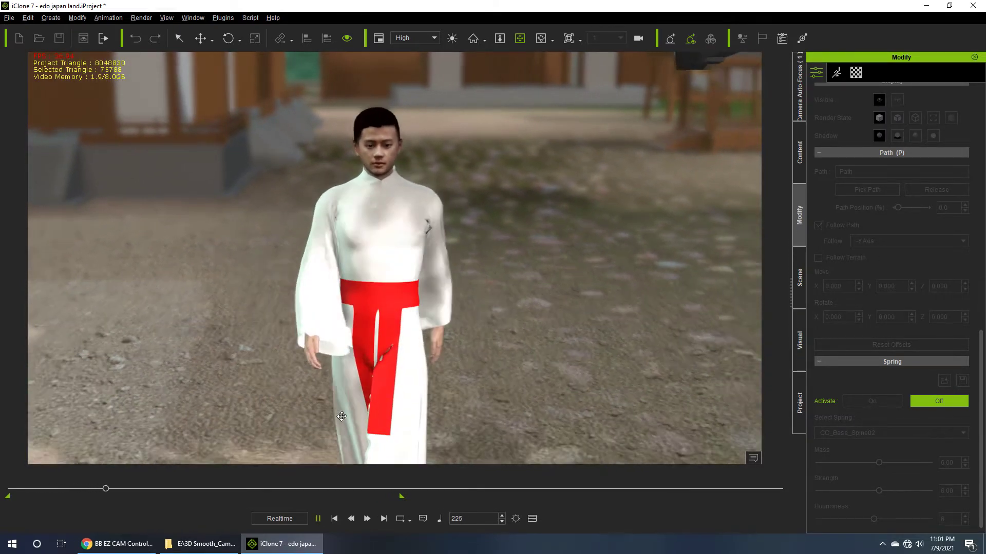
pyautogui.click(318, 519)
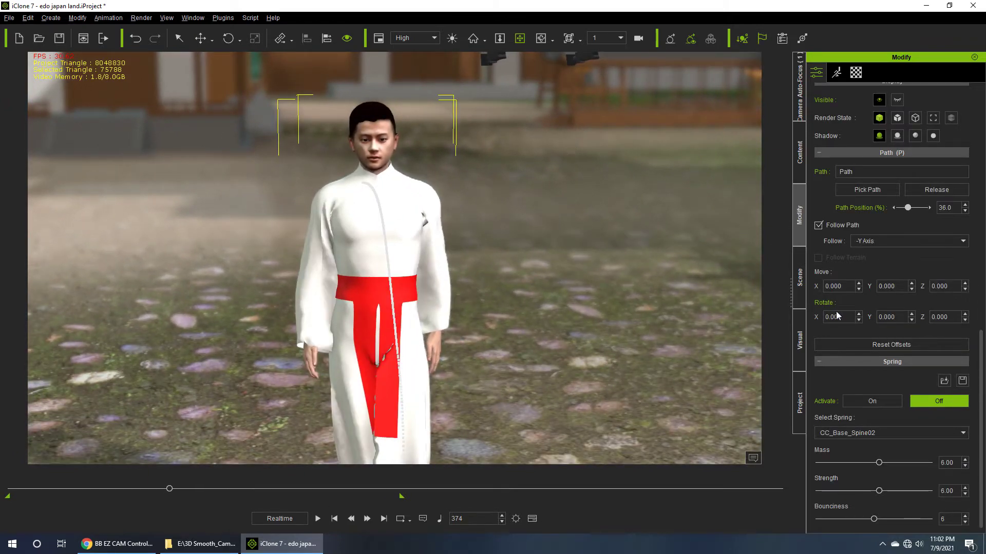
# - Link camera 2 to the avatar's RL_BoneRoot sub-node
pyautogui.click(800, 278)
pyautogui.click(871, 311)
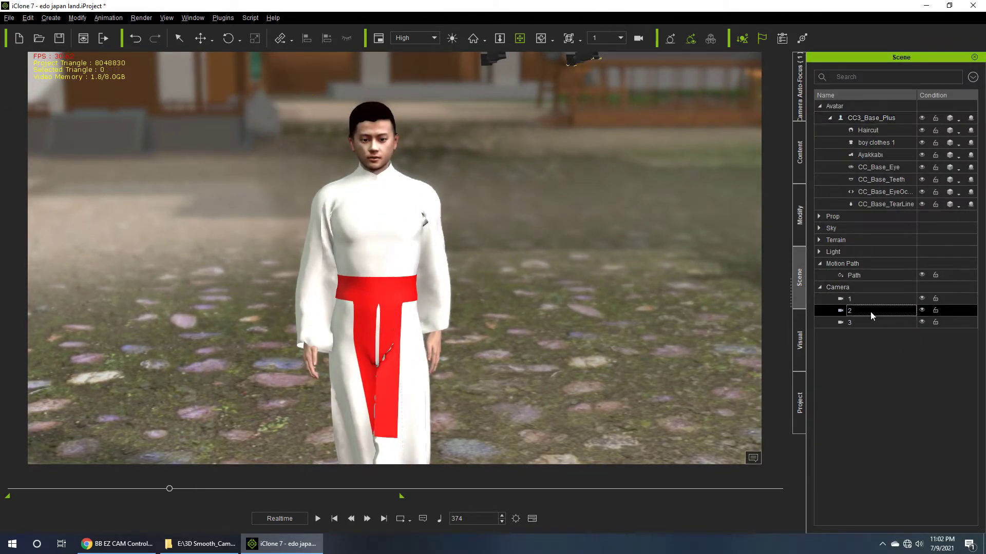
pyautogui.click(799, 215)
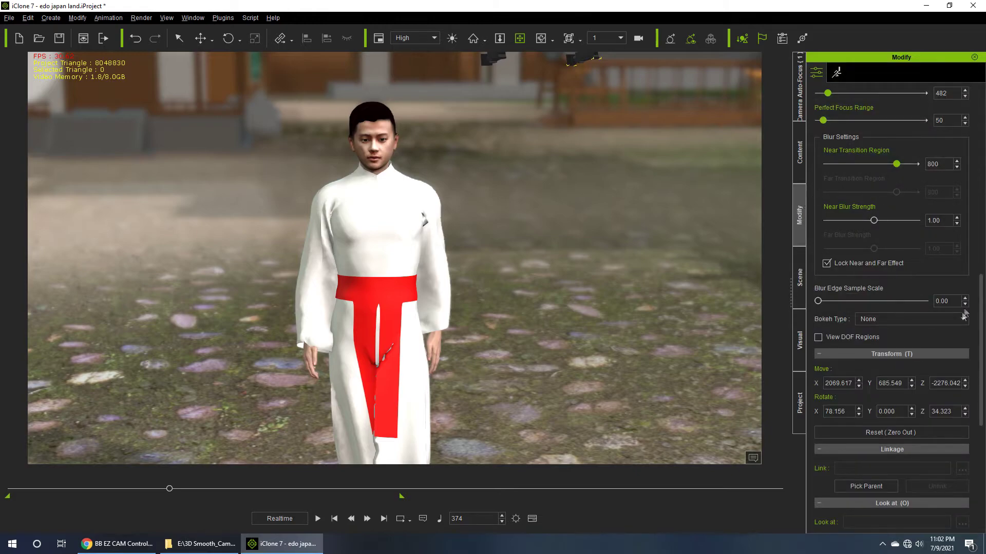
pyautogui.scroll(5, 981, 290)
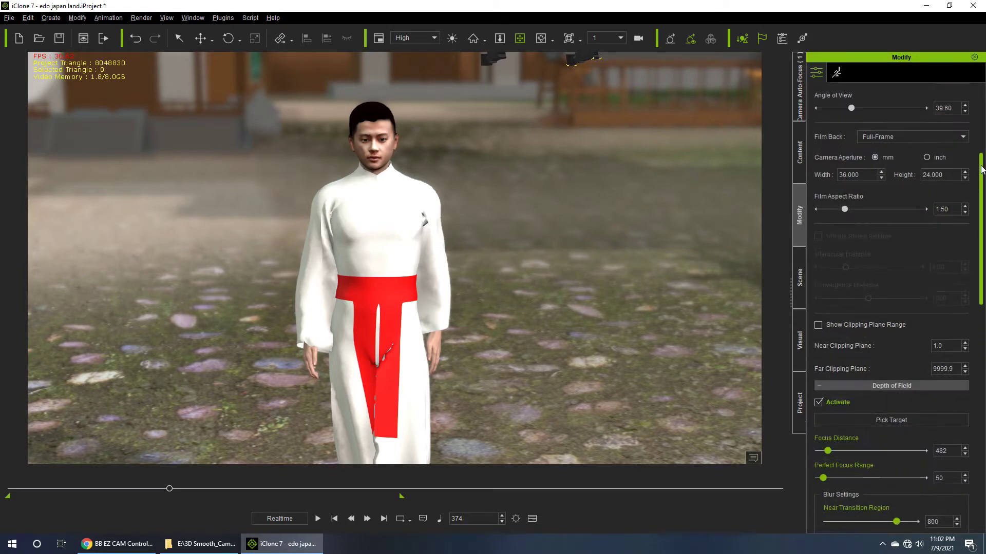
pyautogui.scroll(-8, 862, 321)
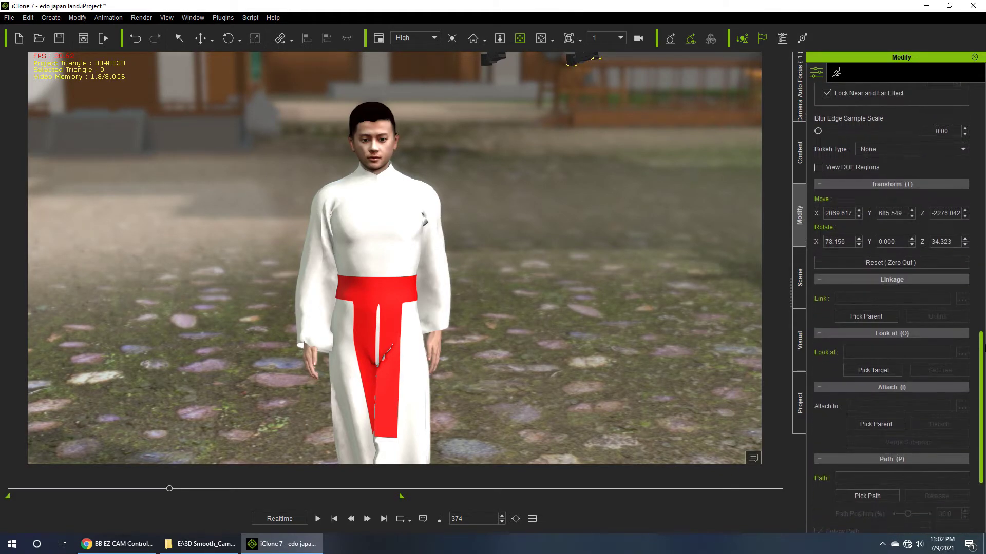
pyautogui.click(861, 318)
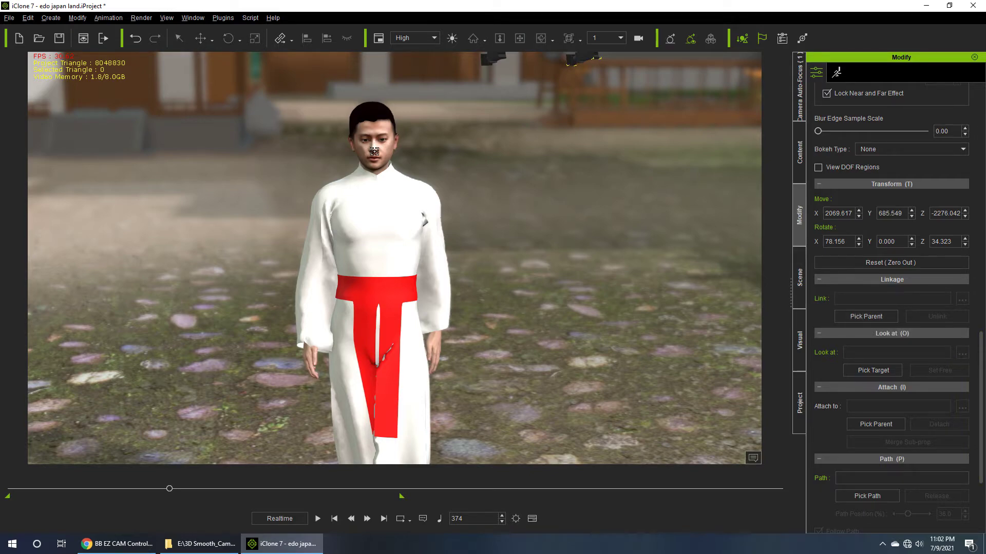
pyautogui.click(377, 155)
pyautogui.click(962, 298)
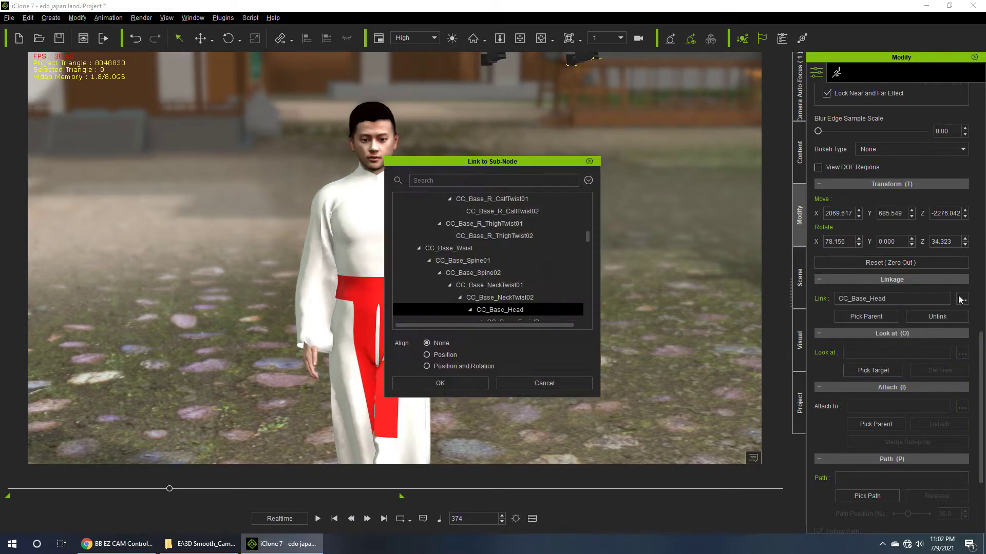
pyautogui.moveTo(588, 238); pyautogui.dragTo(588, 199)
pyautogui.click(460, 203)
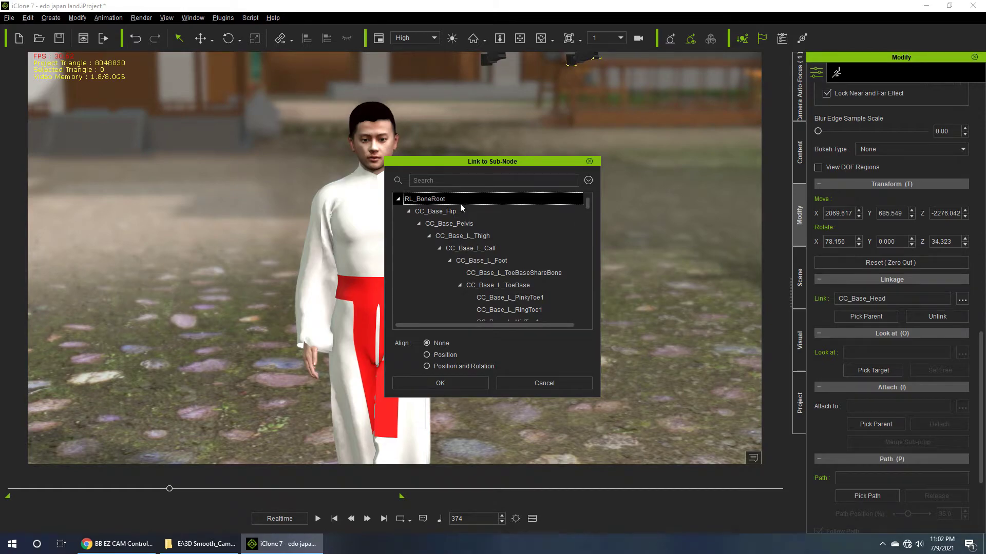
pyautogui.click(477, 383)
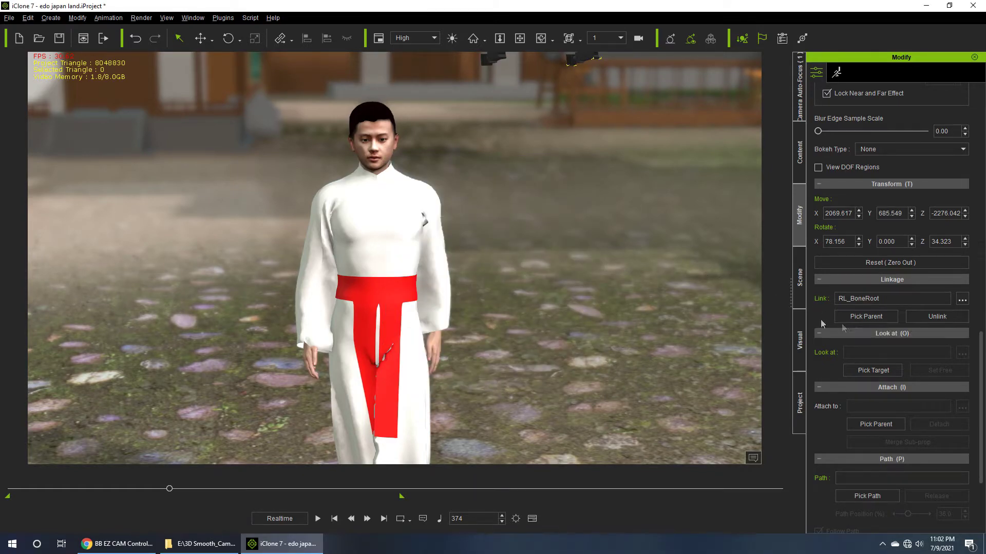
# - Reframe the camera 1 view around the selected avatar so that it shows his side profile
pyautogui.click(383, 203)
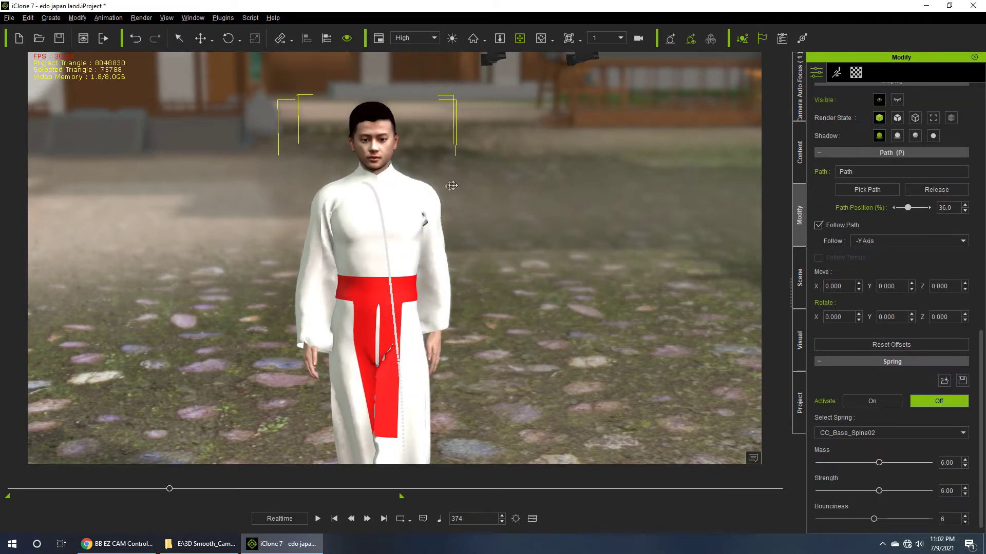
pyautogui.moveTo(435, 187); pyautogui.dragTo(515, 196, button='right')
pyautogui.scroll(3, 441, 206)
pyautogui.moveTo(453, 198); pyautogui.dragTo(453, 223, button='middle')
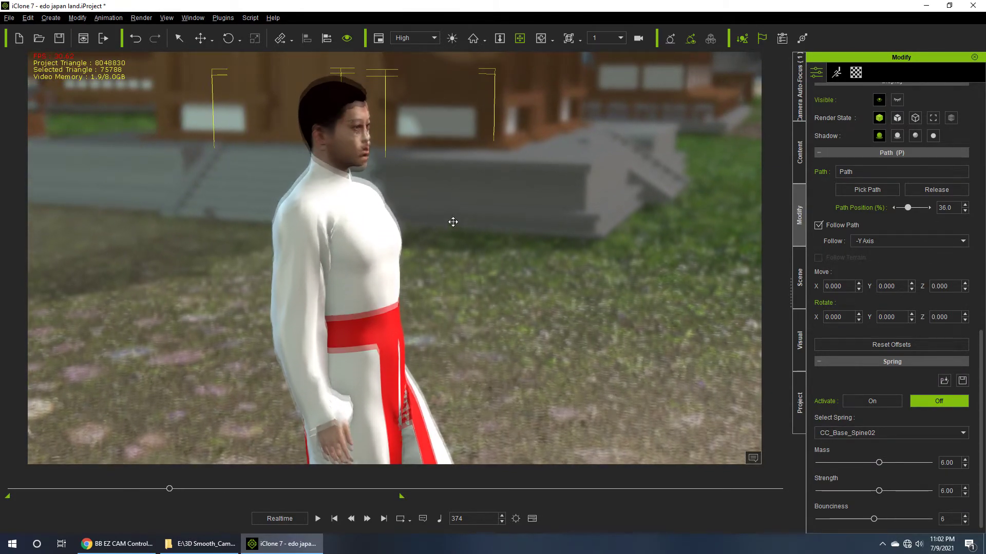
pyautogui.moveTo(485, 207)
pyautogui.mouseDown(button='right')
pyautogui.moveTo(504, 205)
pyautogui.moveTo(480, 214)
pyautogui.mouseUp(button='right')
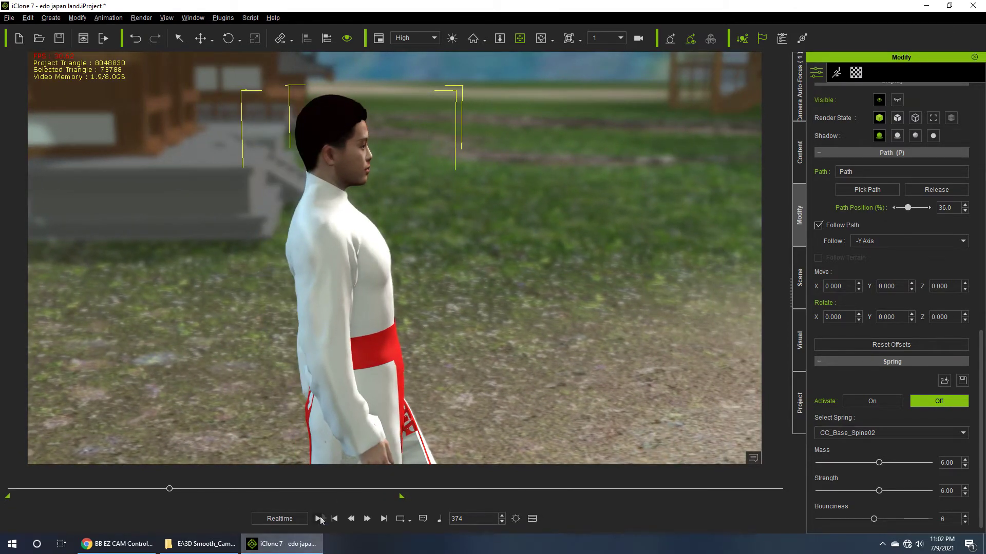
# - Change the viewport to camera 2 and center its view on the CC3_Base_Plus avatar
pyautogui.click(621, 40)
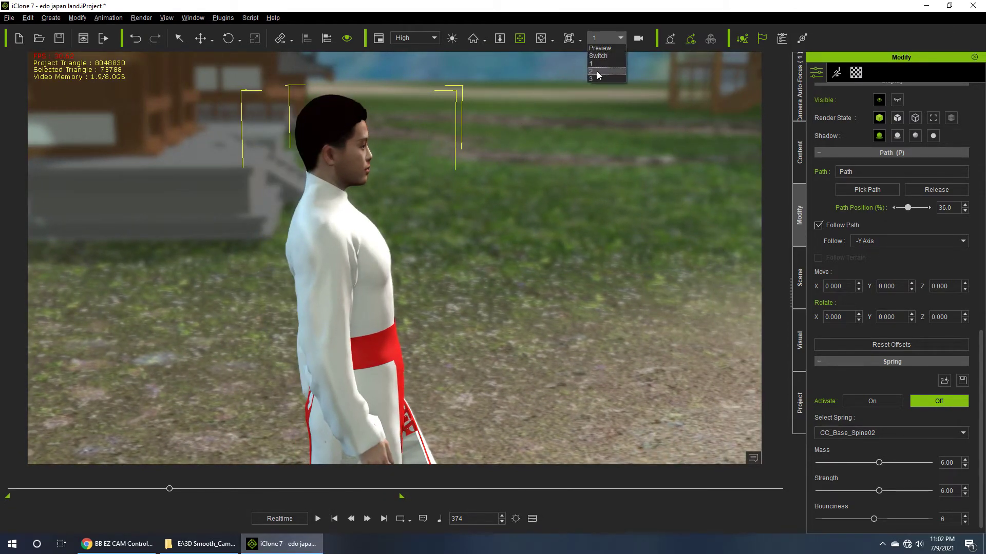
pyautogui.click(605, 55)
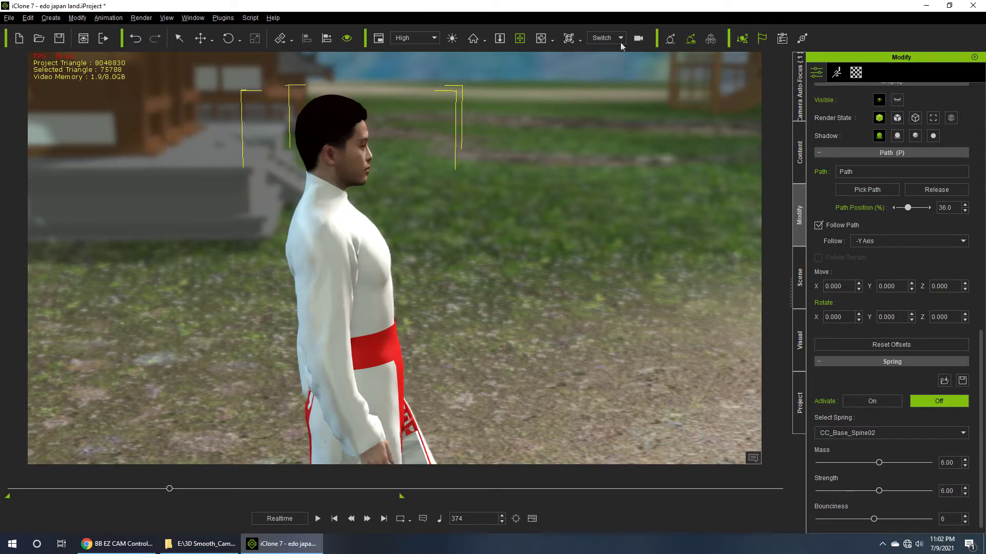
pyautogui.click(607, 71)
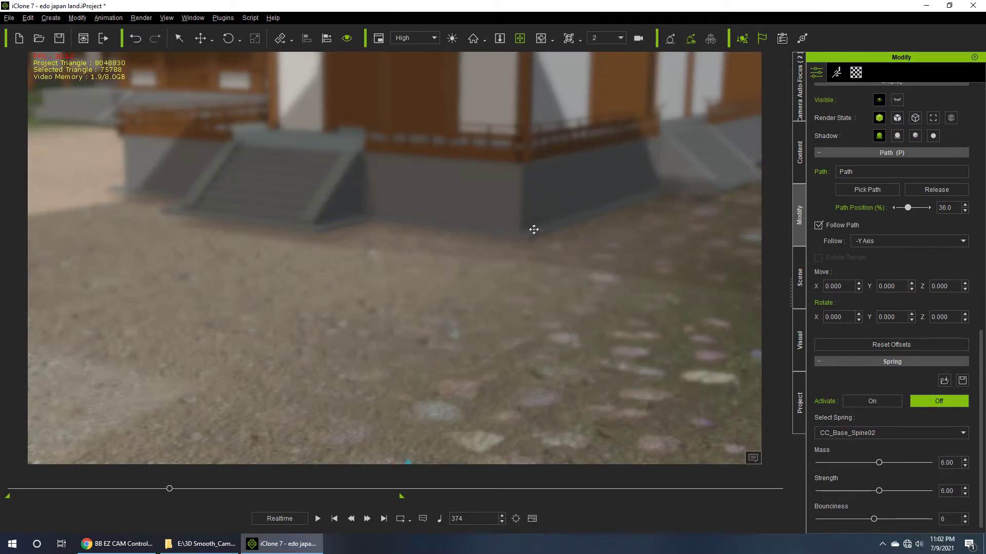
pyautogui.moveTo(339, 299)
pyautogui.mouseDown()
pyautogui.moveTo(515, 255)
pyautogui.moveTo(500, 207)
pyautogui.moveTo(529, 210)
pyautogui.mouseUp()
pyautogui.click(799, 277)
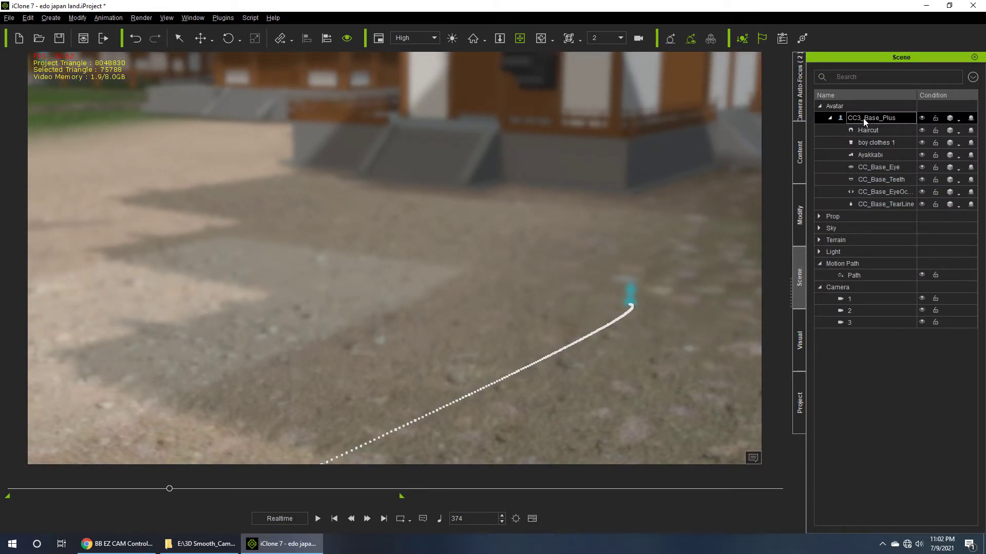
pyautogui.click(473, 38)
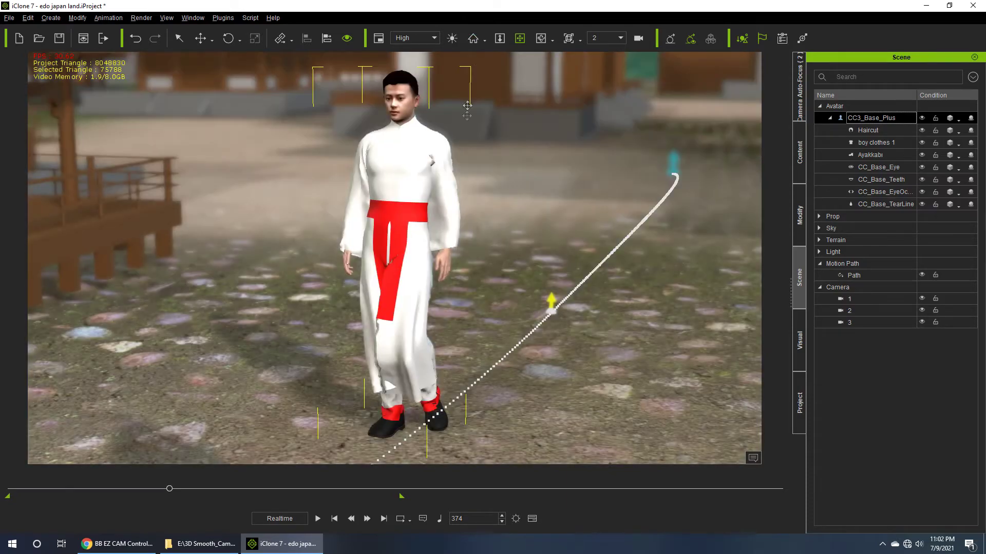
# - Reframe the camera 2 view to the avatar's side profile from about the thighs up, and play part of the walk
pyautogui.moveTo(478, 138); pyautogui.dragTo(469, 180, button='right')
pyautogui.scroll(2, 468, 180)
pyautogui.moveTo(469, 181); pyautogui.dragTo(477, 222)
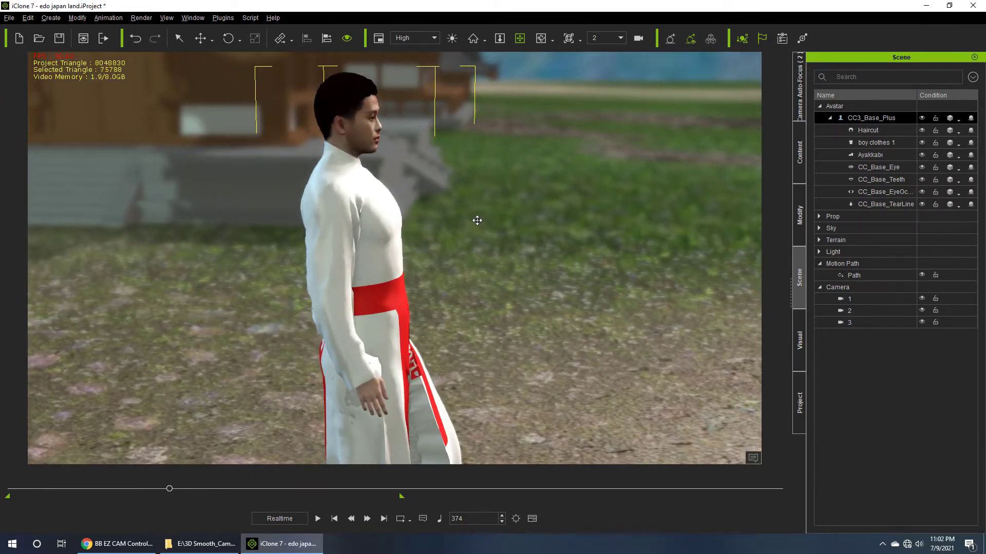
pyautogui.scroll(1, 475, 213)
pyautogui.scroll(-5, 474, 213)
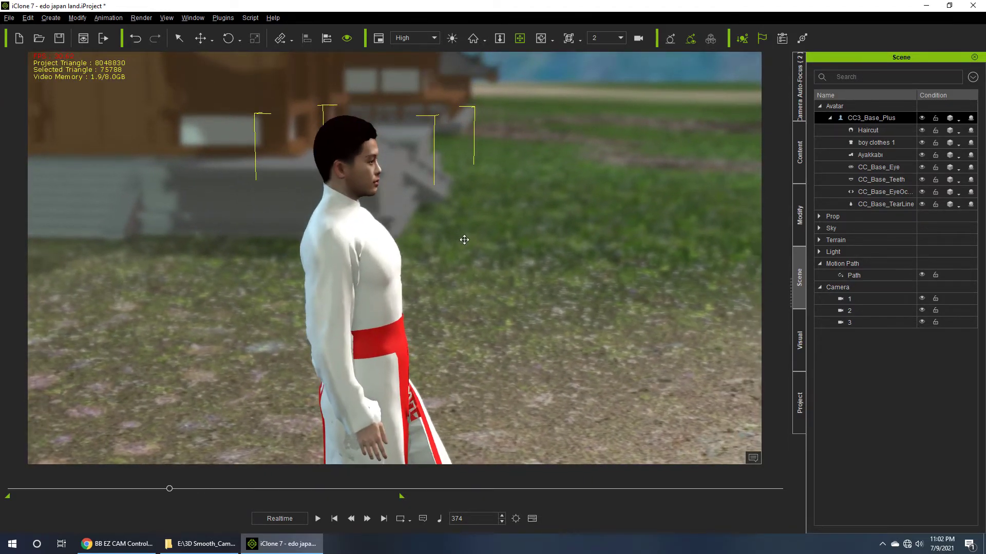
pyautogui.click(319, 518)
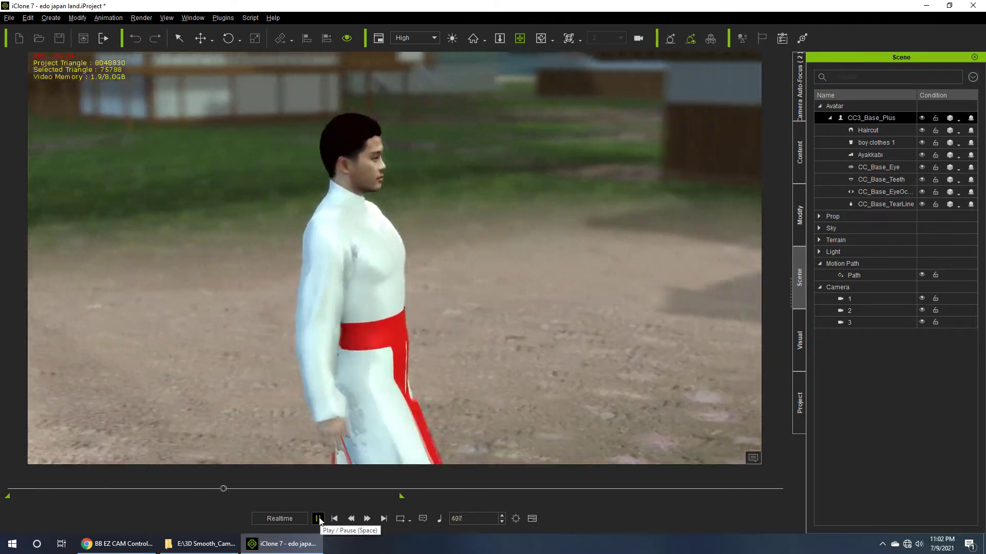
pyautogui.click(319, 518)
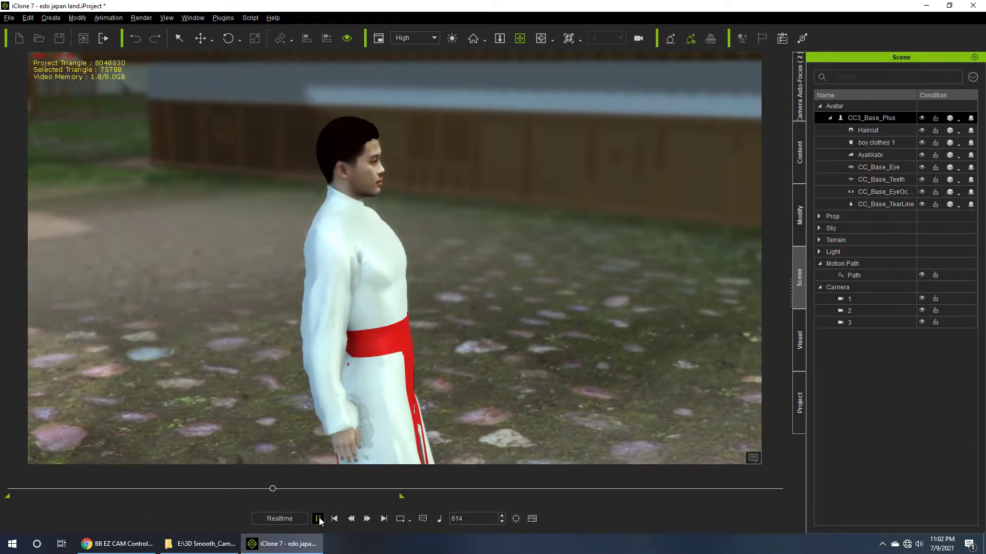
# - Change the viewport to camera 3 and center its view on the CC3_Base_Plus avatar
pyautogui.click(855, 322)
pyautogui.click(799, 213)
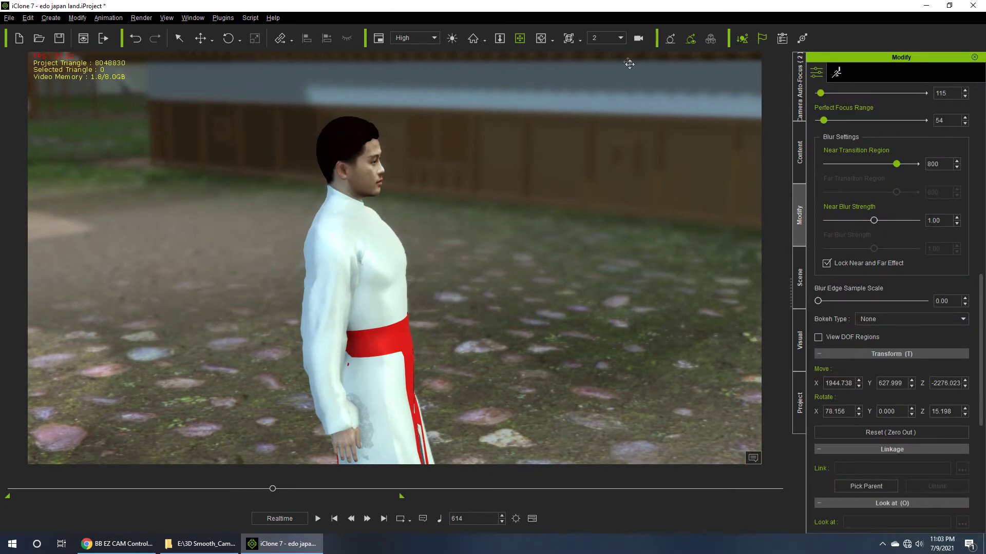
pyautogui.click(609, 47)
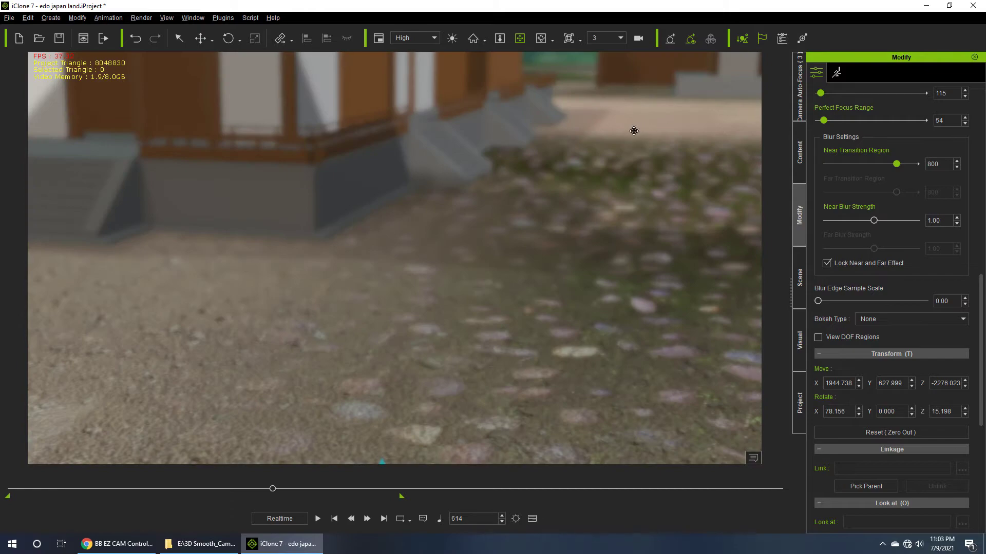
pyautogui.click(799, 260)
pyautogui.click(852, 118)
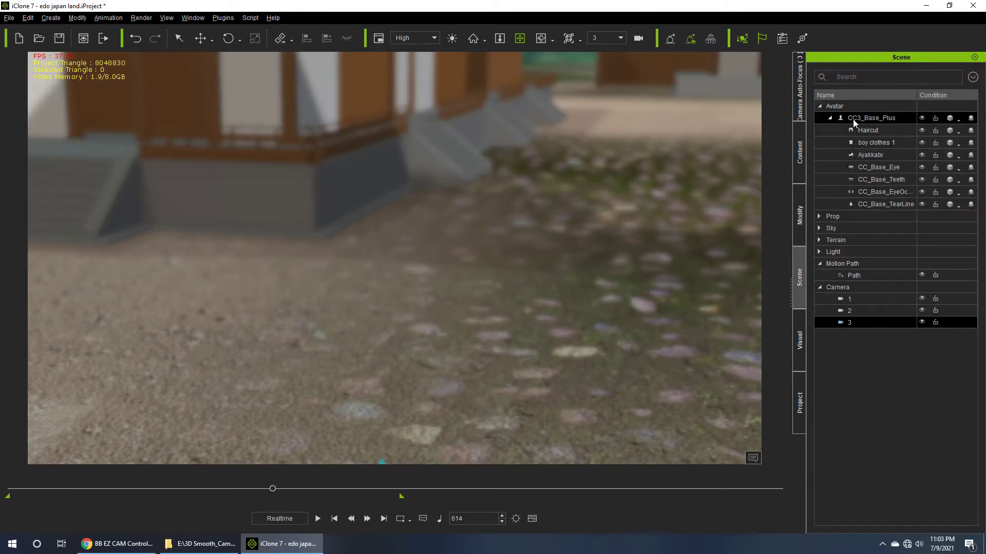
pyautogui.click(474, 39)
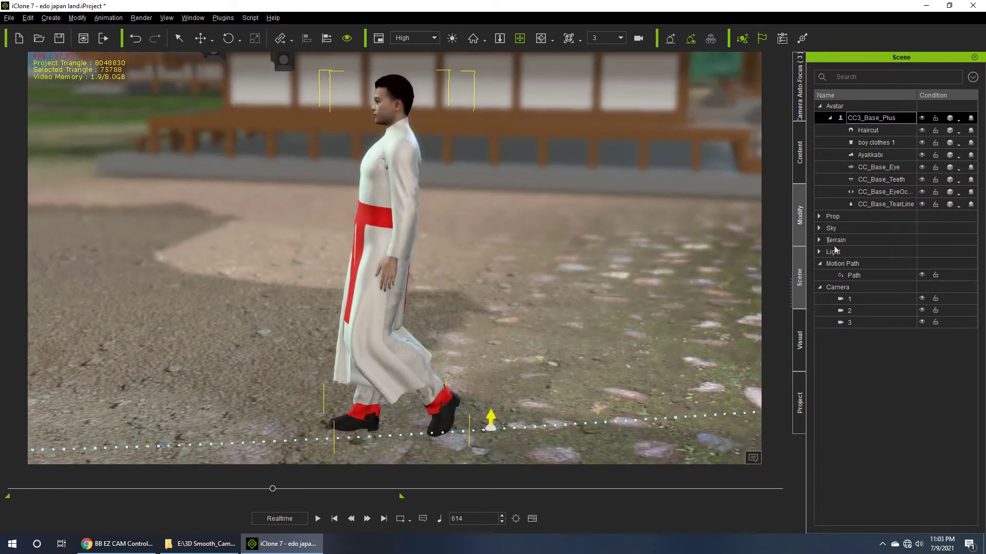
# - Link camera 3 to the avatar's RL_BoneRoot sub-node with alignment set to None
pyautogui.click(848, 325)
pyautogui.click(799, 216)
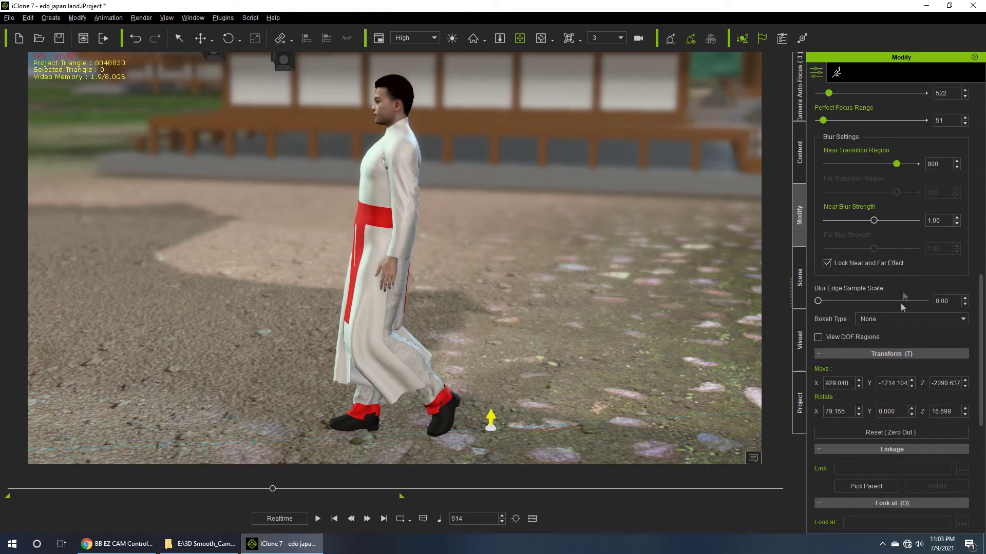
pyautogui.scroll(-5, 924, 308)
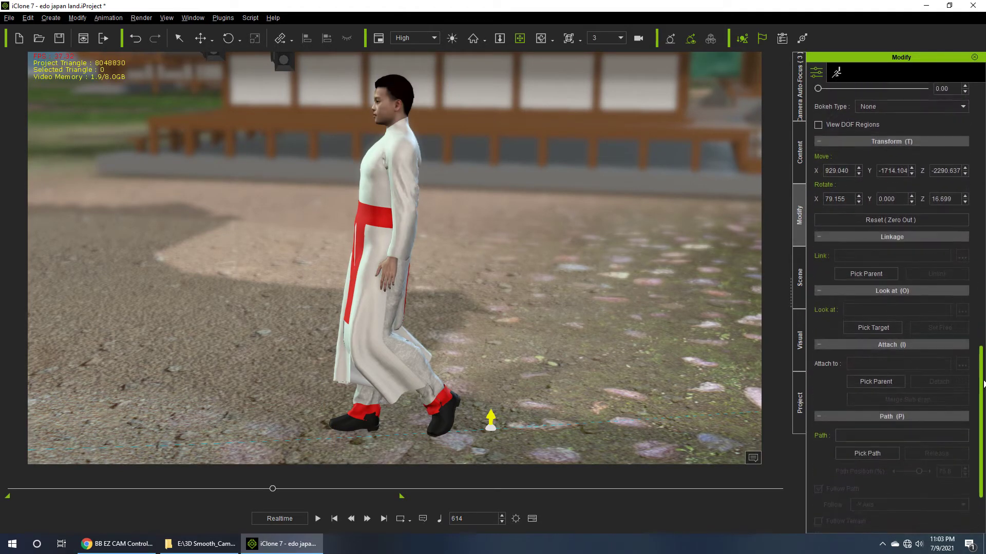
pyautogui.click(878, 278)
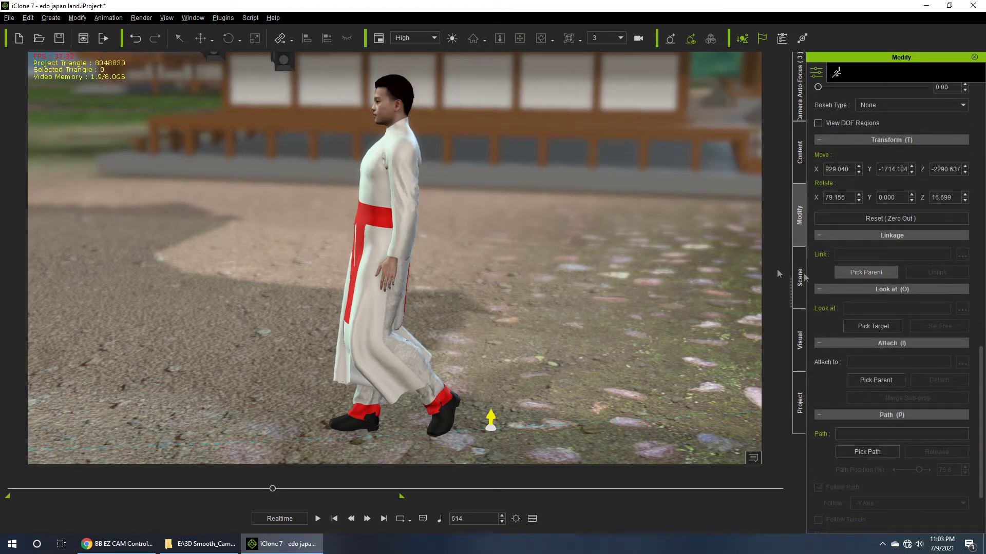
pyautogui.click(392, 108)
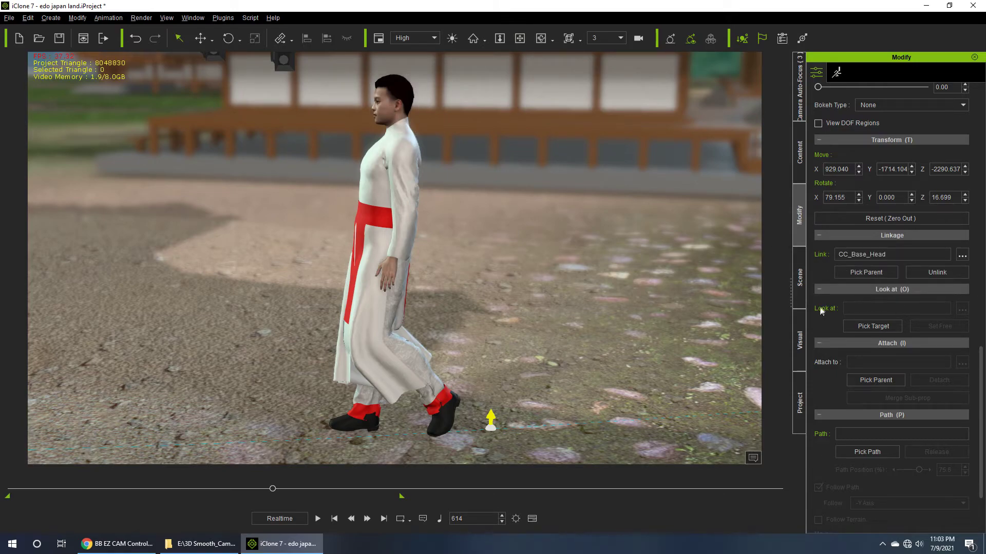
pyautogui.click(962, 255)
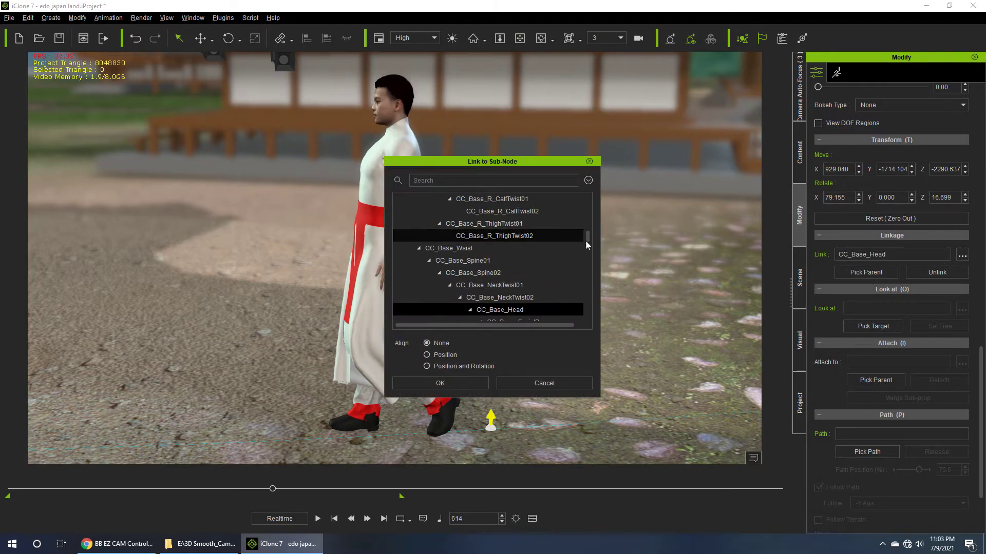
pyautogui.moveTo(588, 241); pyautogui.dragTo(588, 200)
pyautogui.click(451, 200)
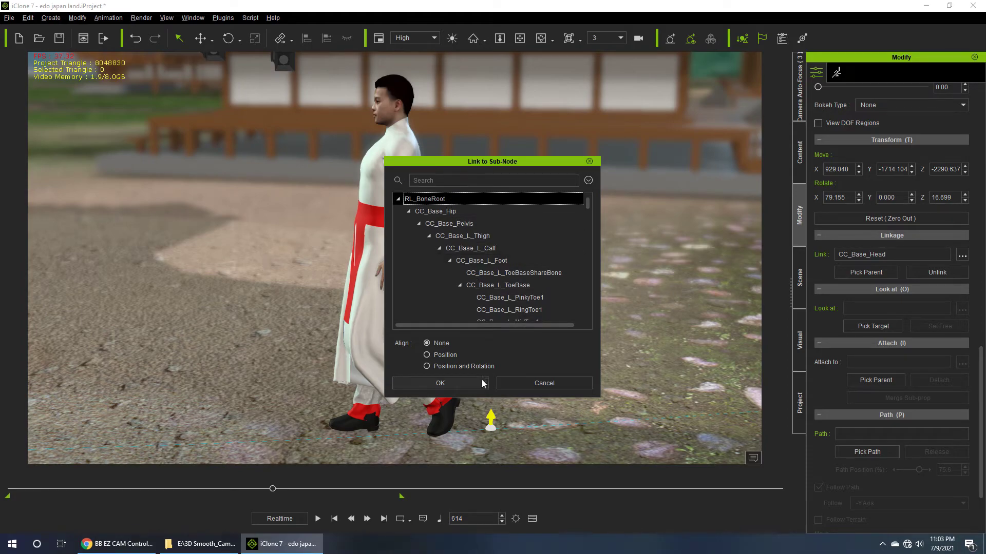
pyautogui.click(440, 383)
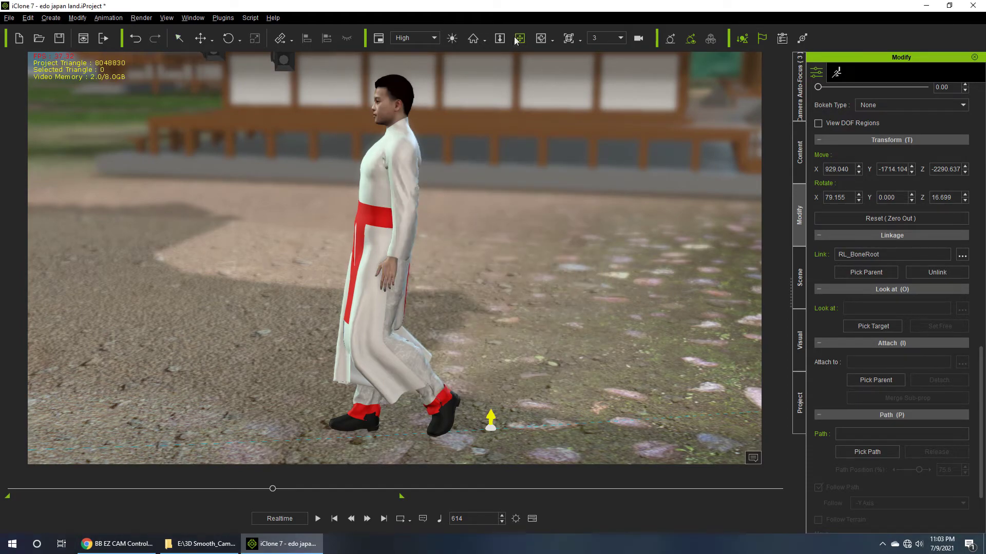
# - Reframe the camera 3 view to the avatar's upper body from a three-quarter front angle, with the avatar picked as auto-focus target
pyautogui.moveTo(464, 130); pyautogui.dragTo(456, 207)
pyautogui.moveTo(422, 294); pyautogui.dragTo(436, 211)
pyautogui.scroll(2, 458, 239)
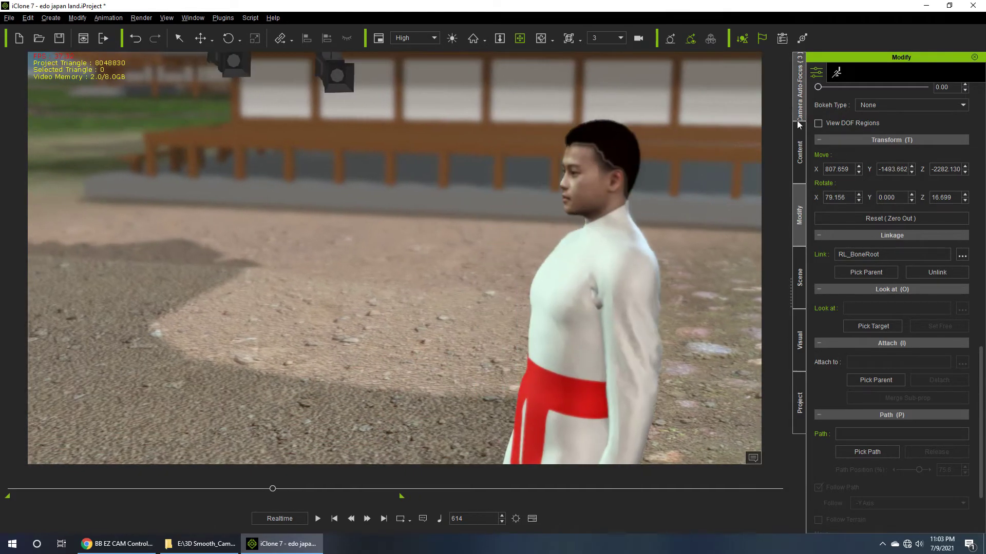
pyautogui.click(798, 108)
pyautogui.moveTo(658, 233); pyautogui.dragTo(635, 234)
pyautogui.moveTo(622, 239)
pyautogui.mouseDown(button='right')
pyautogui.moveTo(650, 238)
pyautogui.moveTo(611, 238)
pyautogui.mouseUp(button='right')
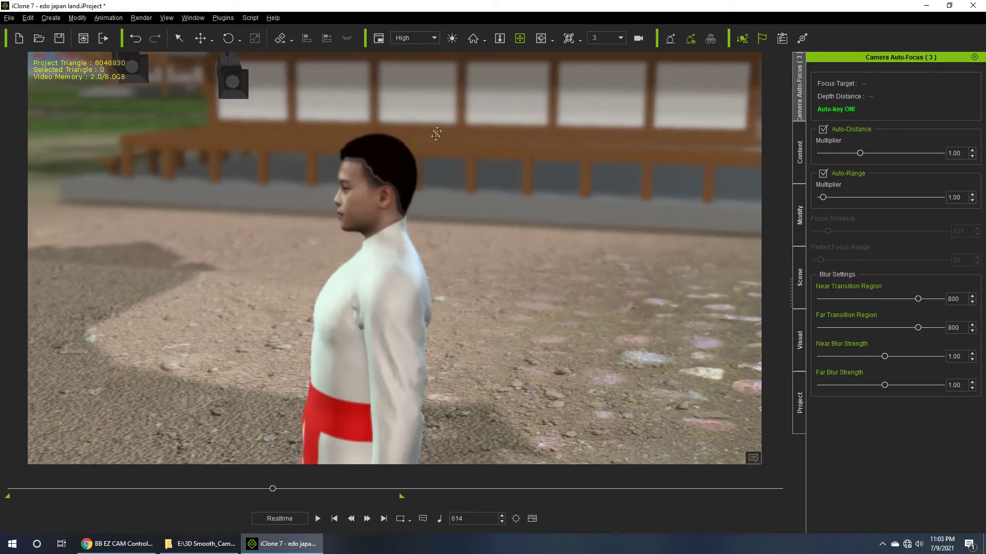
pyautogui.click(386, 195)
pyautogui.moveTo(489, 229); pyautogui.dragTo(557, 210, button='right')
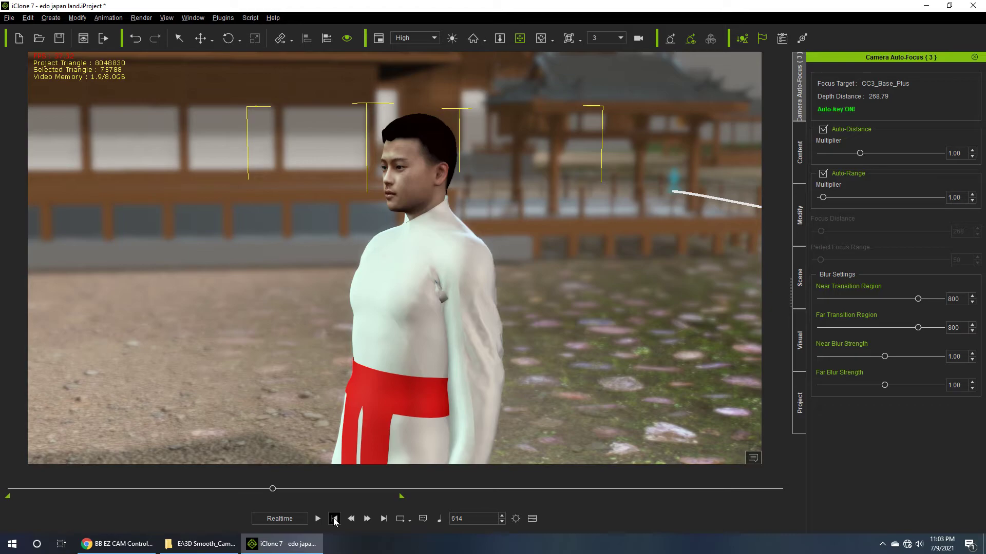
# - Play the walk through camera 3 to check its framing, and return to the first frame
pyautogui.click(318, 519)
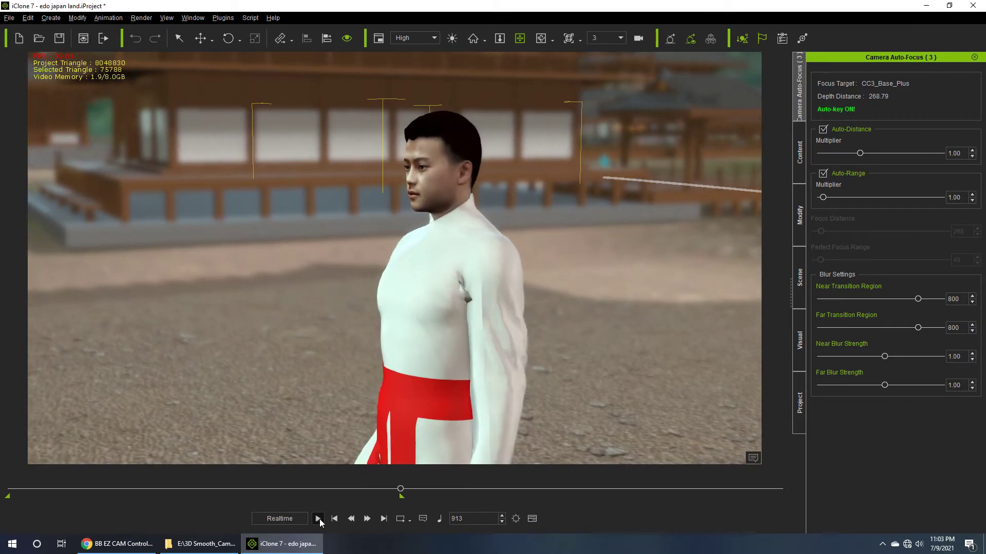
pyautogui.click(319, 520)
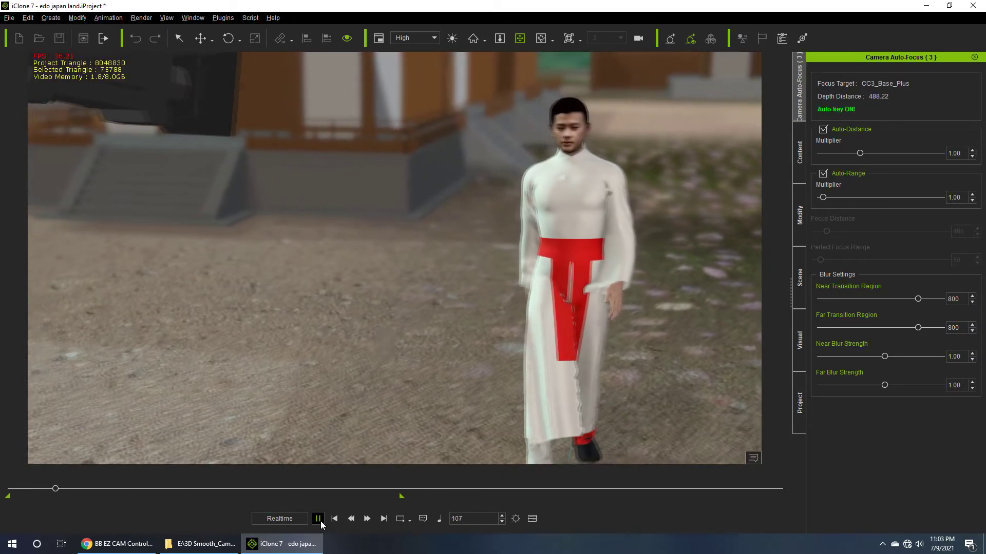
pyautogui.click(318, 519)
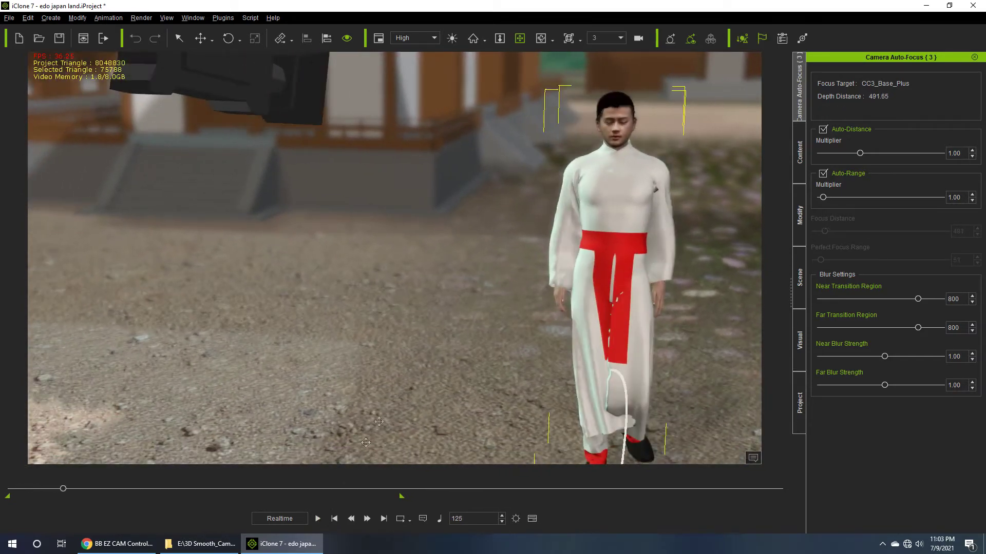
pyautogui.click(317, 519)
pyautogui.click(318, 520)
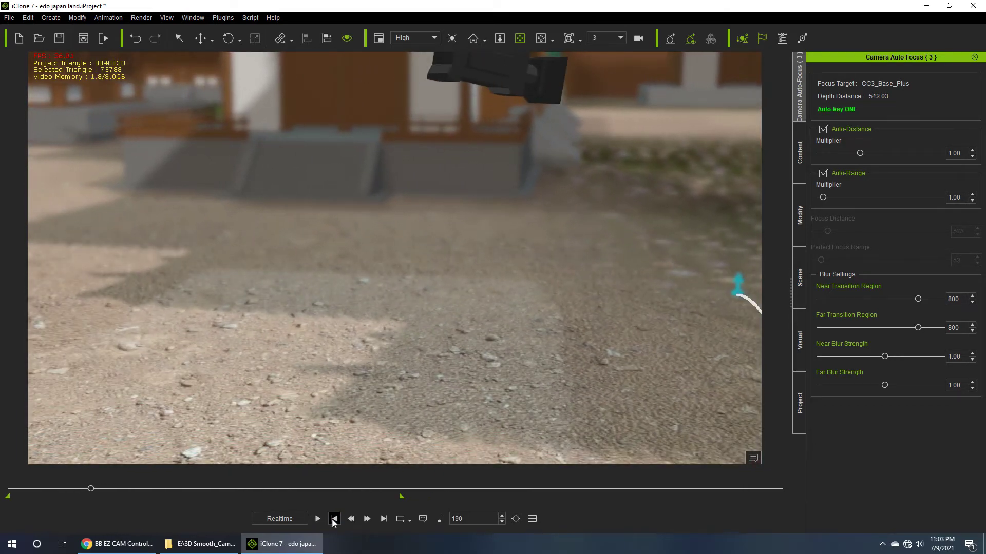
pyautogui.click(333, 520)
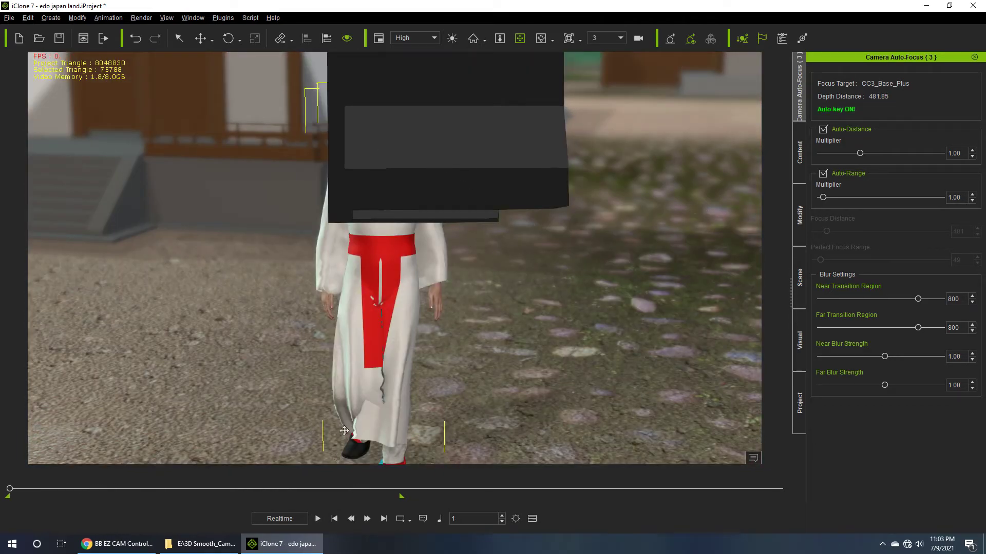
# - Open the timeline and add camera 1's track to the displayed tracks
pyautogui.click(531, 518)
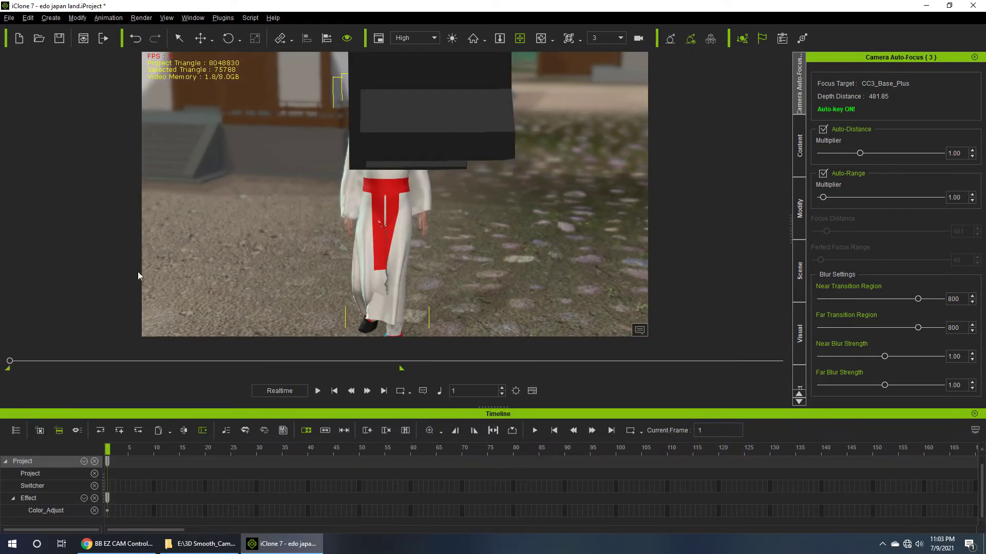
pyautogui.click(15, 431)
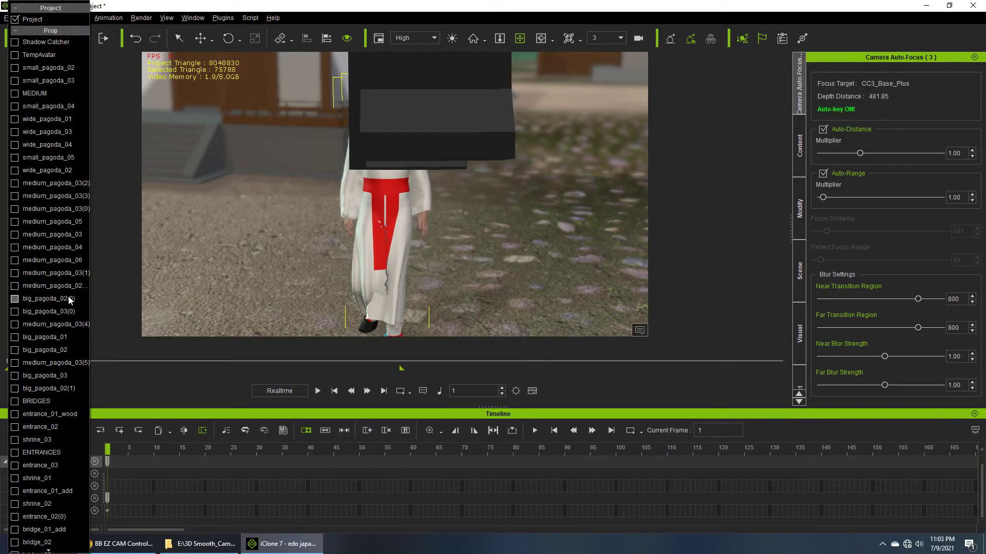
pyautogui.scroll(-10, 73, 313)
pyautogui.scroll(-5, 72, 318)
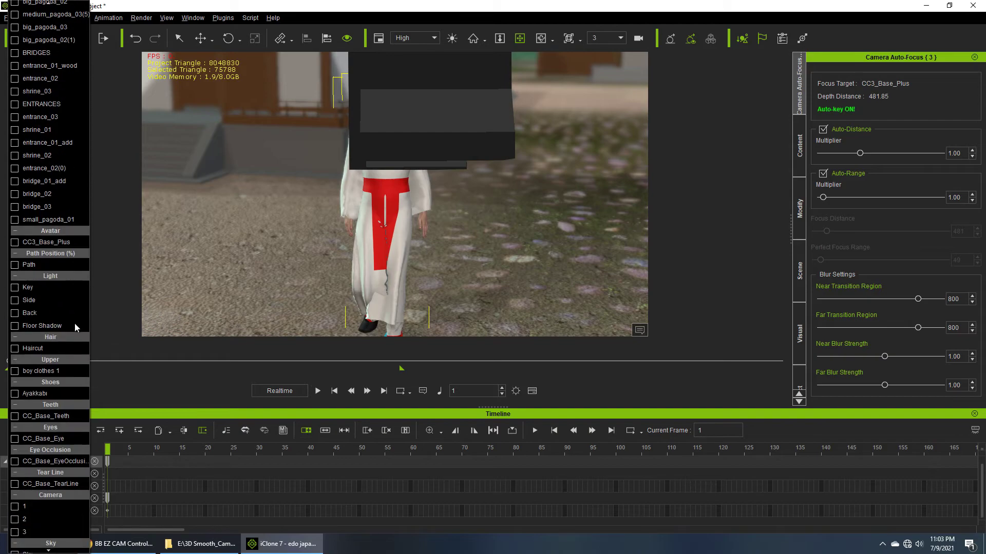
pyautogui.click(14, 496)
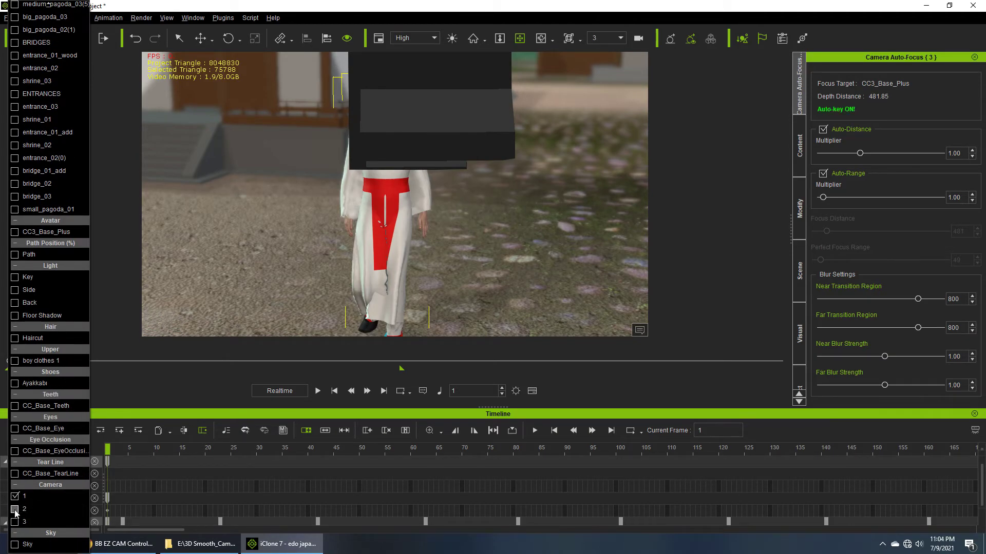
pyautogui.scroll(10, 51, 509)
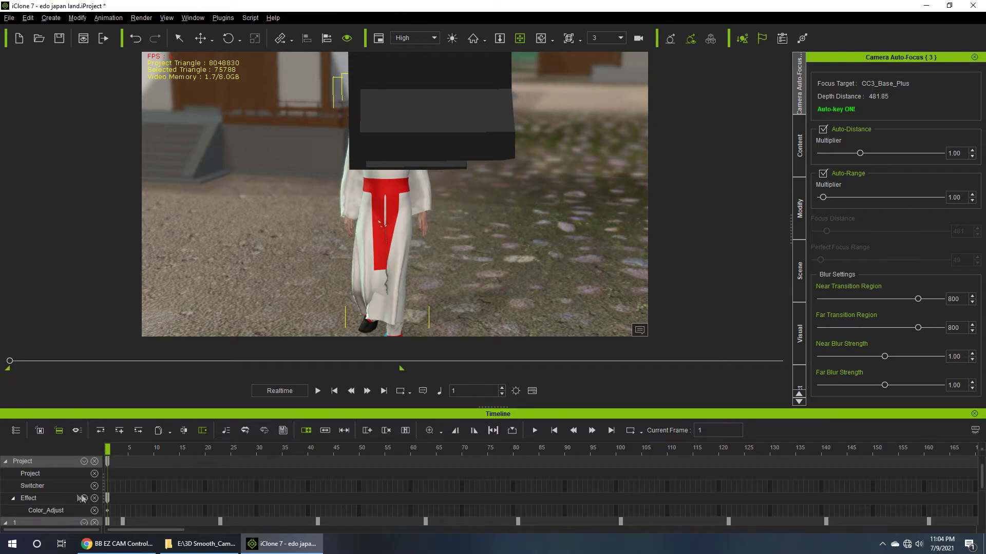
# - Change the viewport to camera 1 and assign camera 1 on the project's Switcher track at frame 1
pyautogui.click(55, 483)
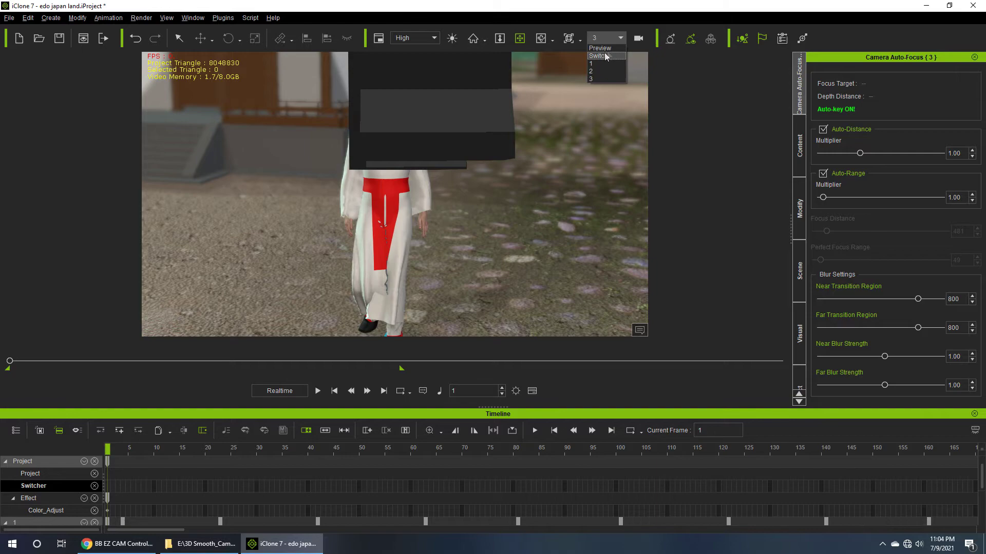
pyautogui.click(605, 64)
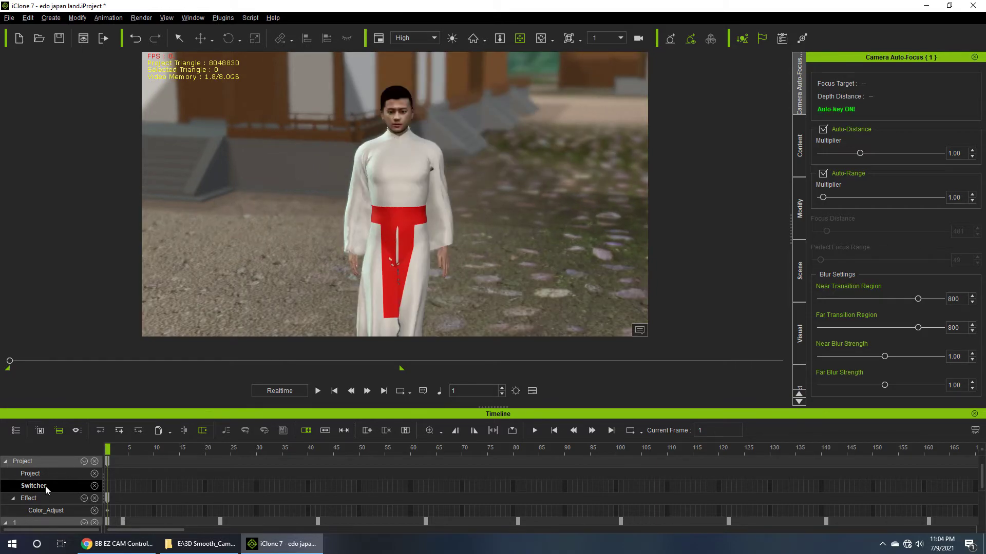
pyautogui.rightClick(107, 486)
pyautogui.moveTo(161, 479)
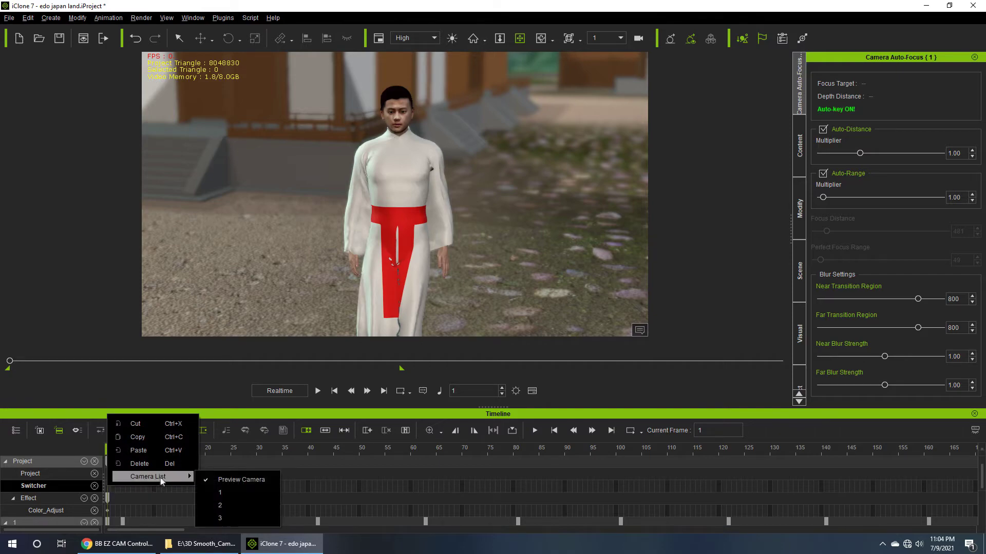
pyautogui.click(230, 491)
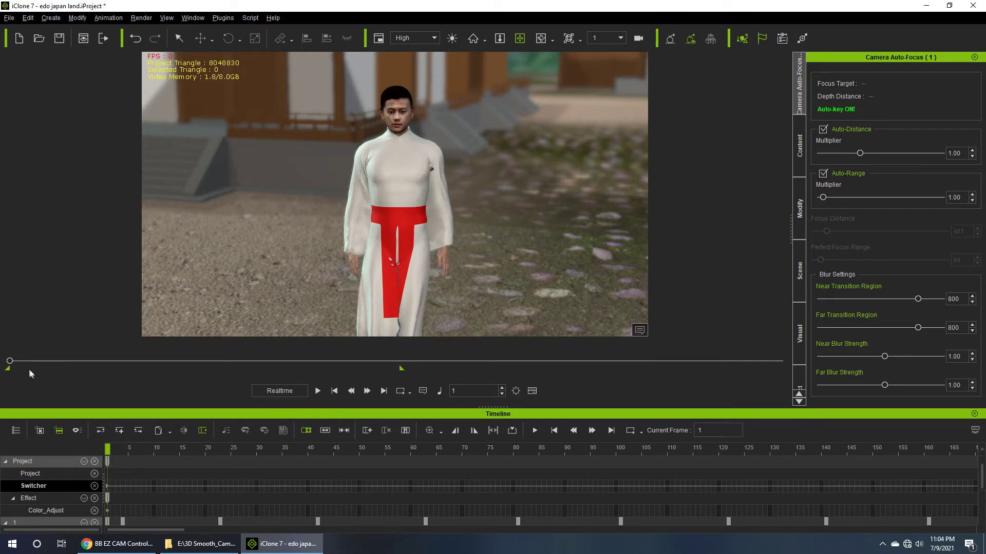
# - Add a switch to camera 2 on the Switcher track at frame 394
pyautogui.moveTo(10, 362); pyautogui.dragTo(179, 362)
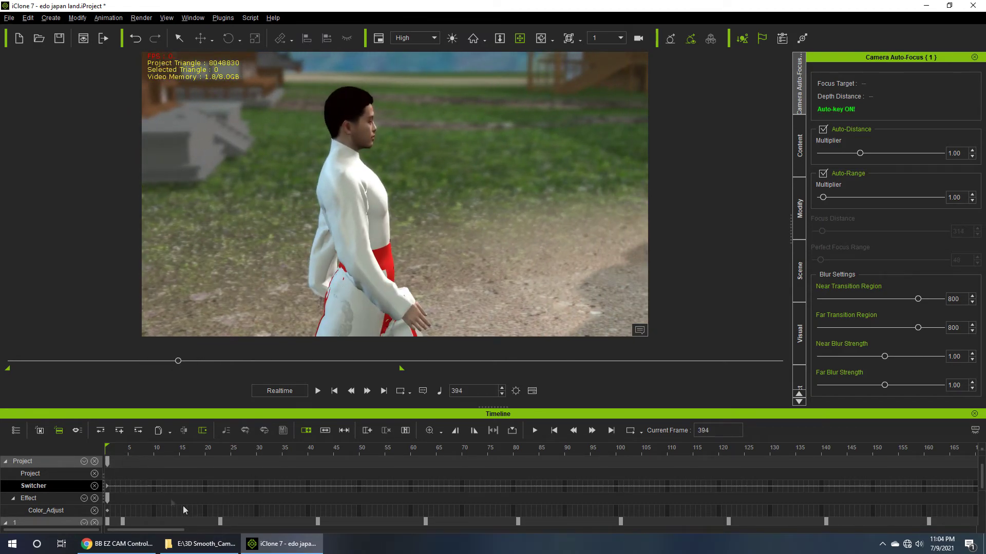
pyautogui.moveTo(164, 532); pyautogui.dragTo(337, 534)
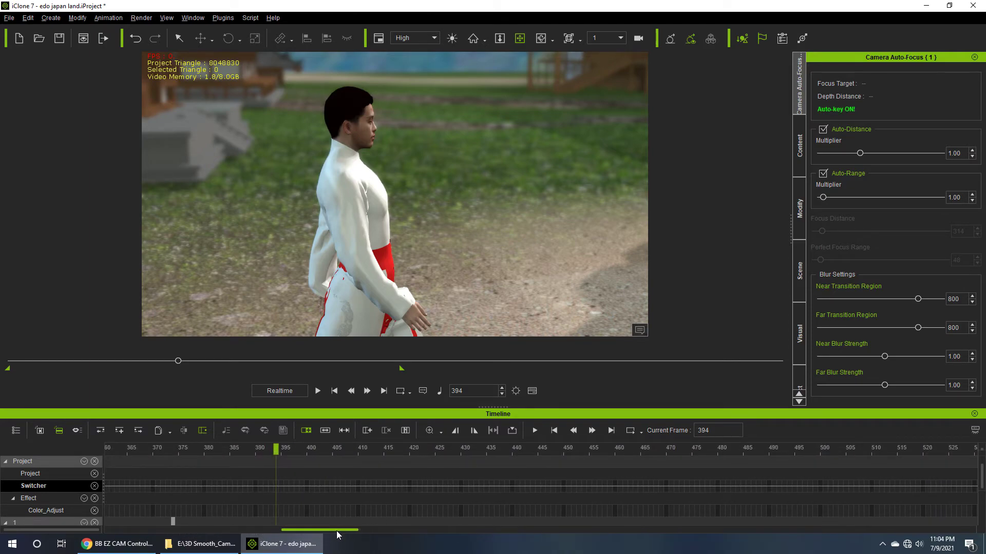
pyautogui.rightClick(277, 484)
pyautogui.moveTo(347, 475)
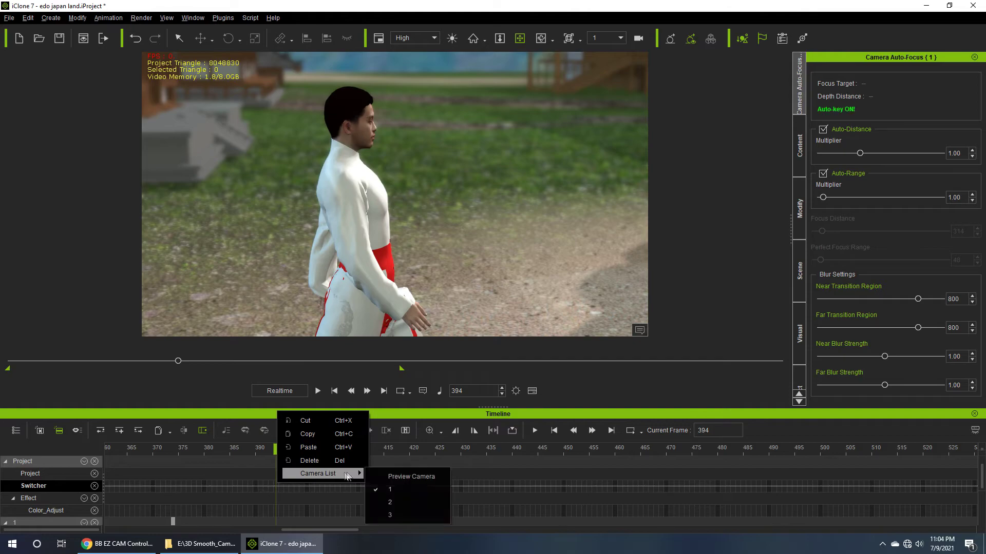
pyautogui.click(386, 502)
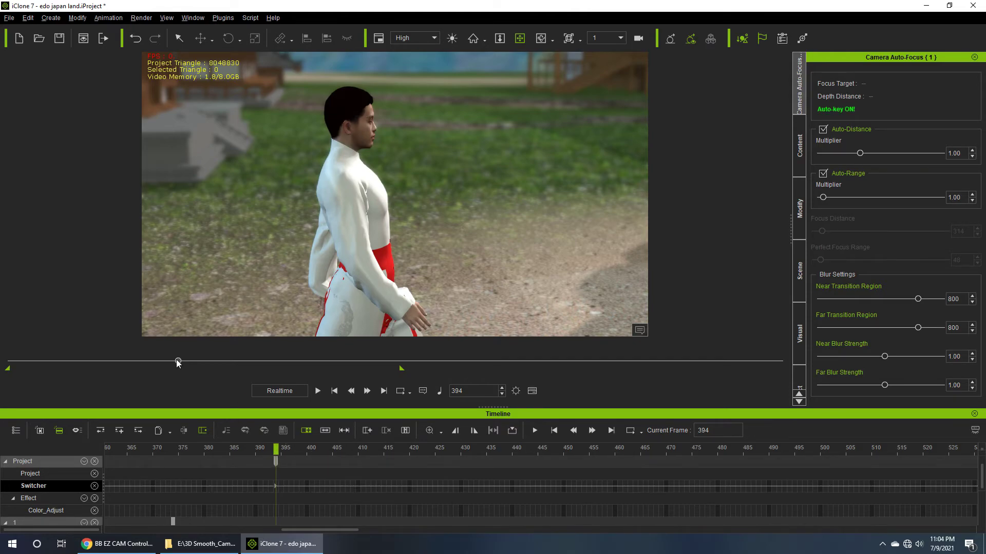
# - Add a switch to camera 3 on the project's Switcher track at frame 706
pyautogui.moveTo(178, 361); pyautogui.dragTo(312, 361)
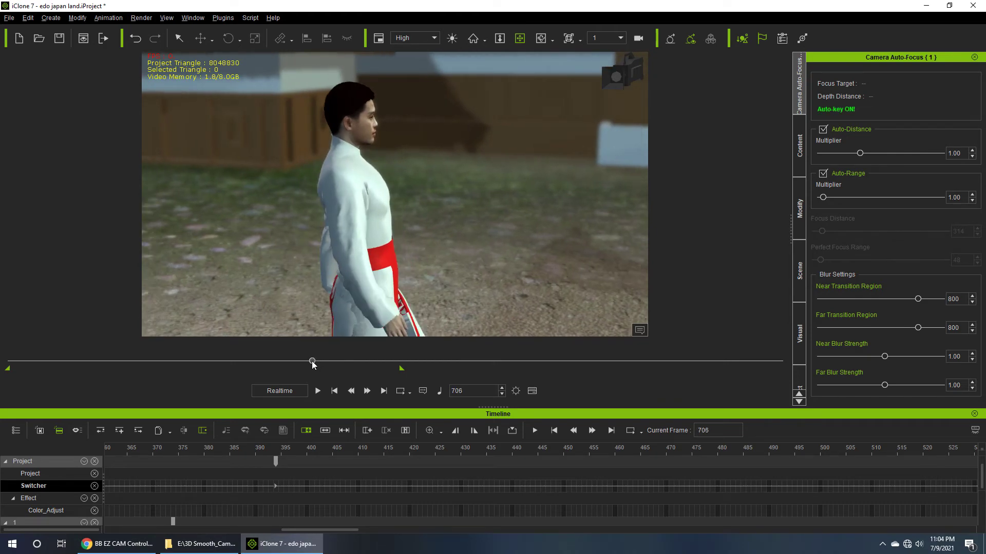
pyautogui.moveTo(303, 528); pyautogui.dragTo(448, 518)
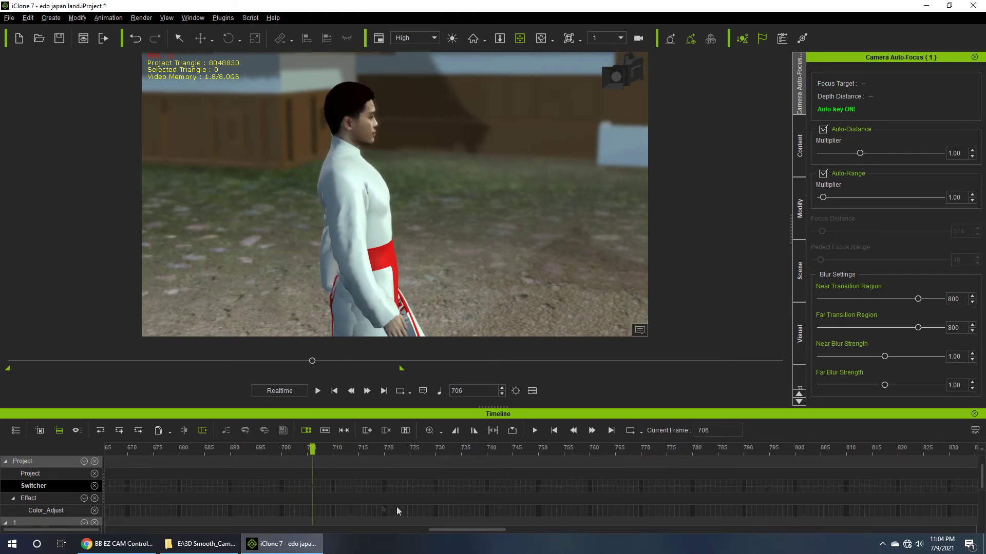
pyautogui.rightClick(313, 483)
pyautogui.moveTo(359, 475)
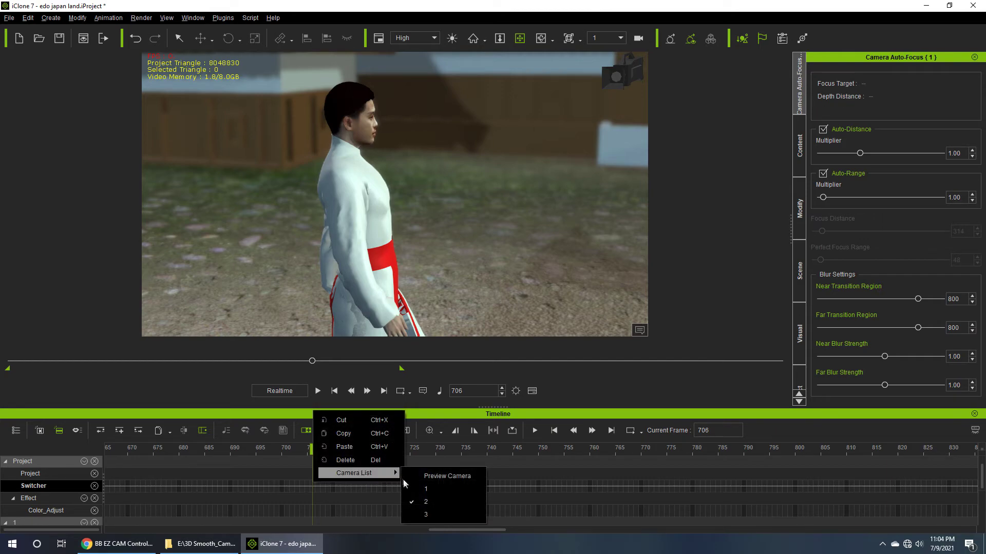
pyautogui.click(426, 514)
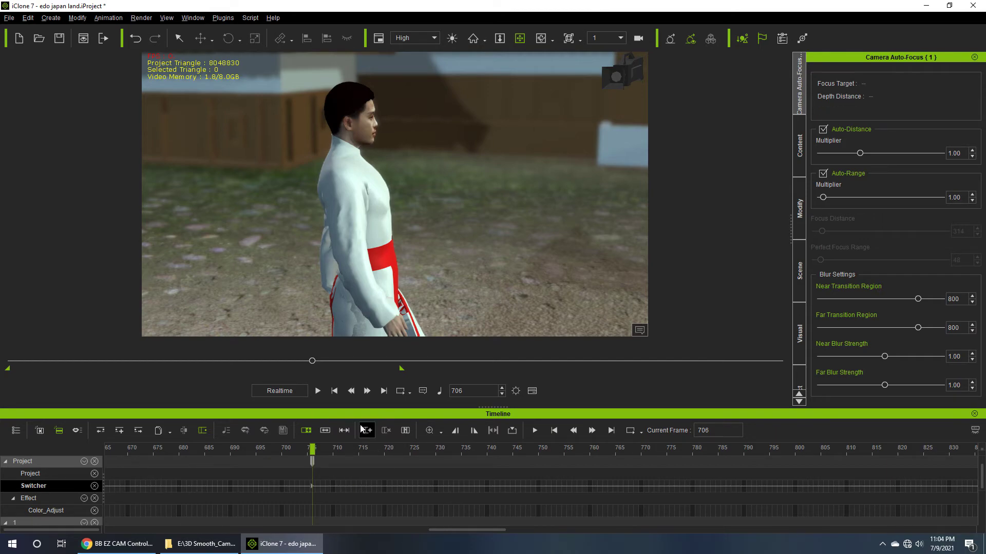
# - Play the rest of the walk from frame 706 and return to the first frame
pyautogui.click(316, 391)
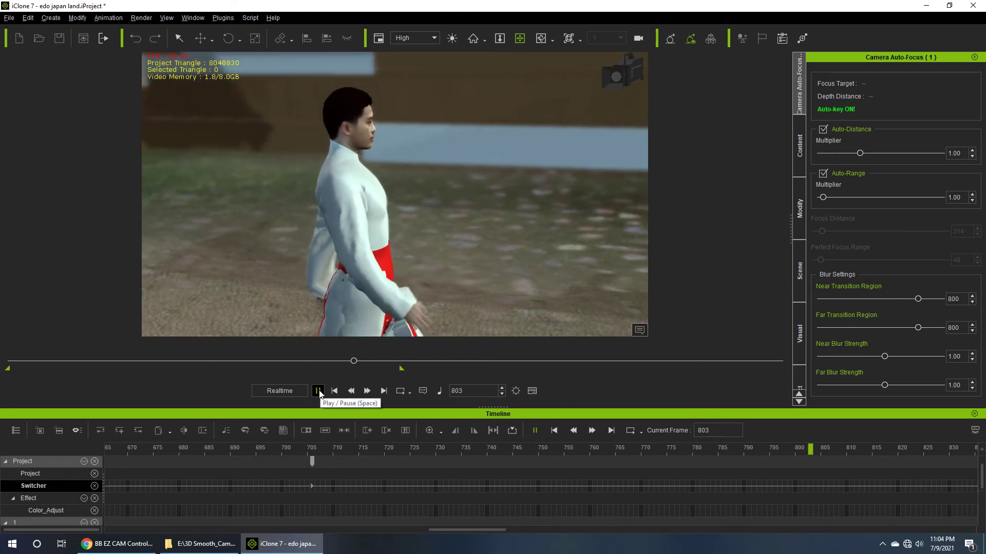
pyautogui.click(318, 392)
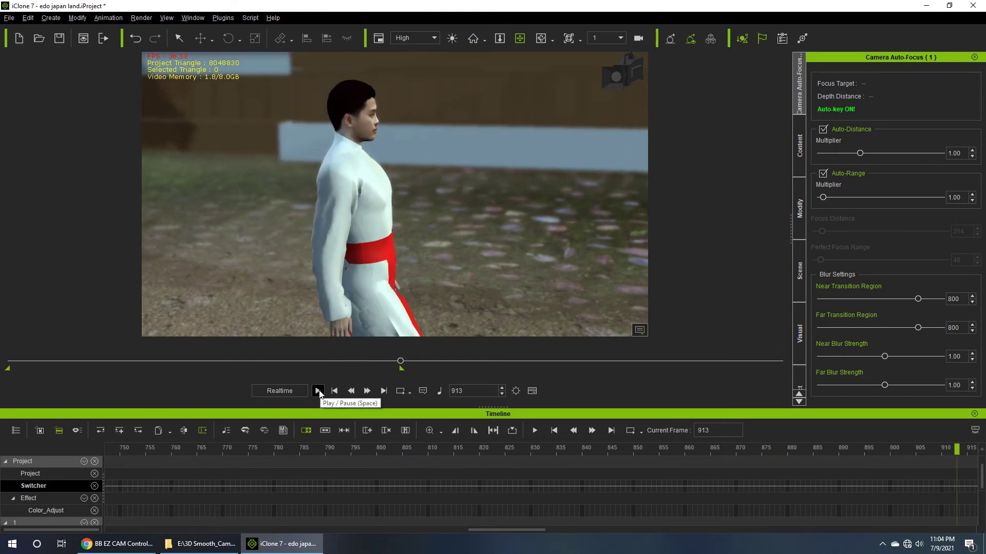
pyautogui.click(335, 391)
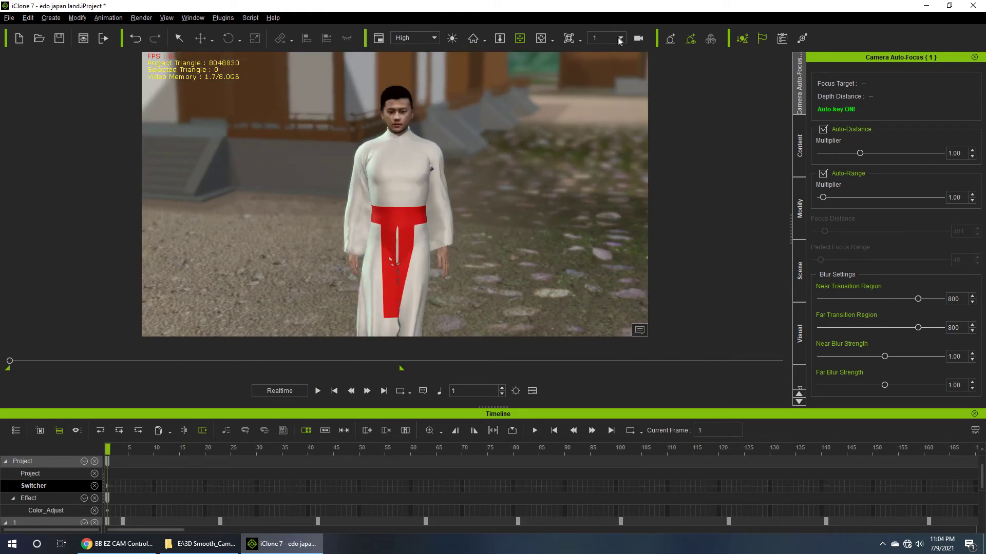
# - Set the viewport camera to Switch and, with the timeline hidden, play the walk from the first frame to review the camera switches
pyautogui.click(606, 55)
pyautogui.press('F3')
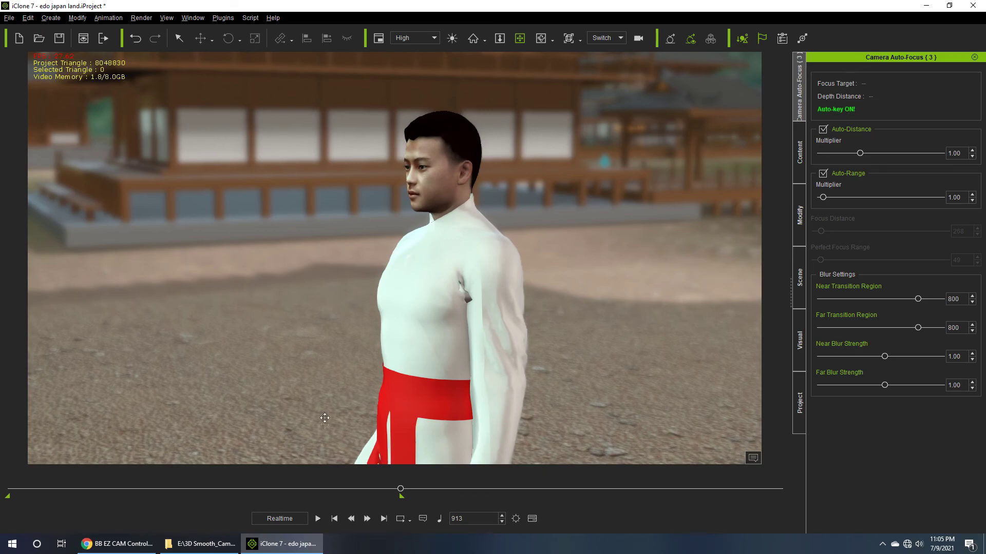
pyautogui.click(335, 519)
pyautogui.click(318, 519)
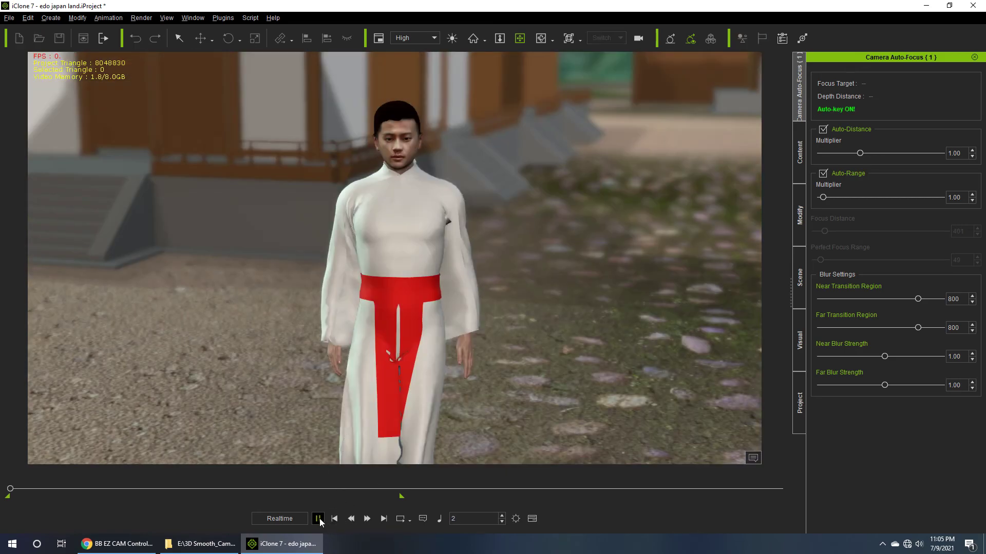